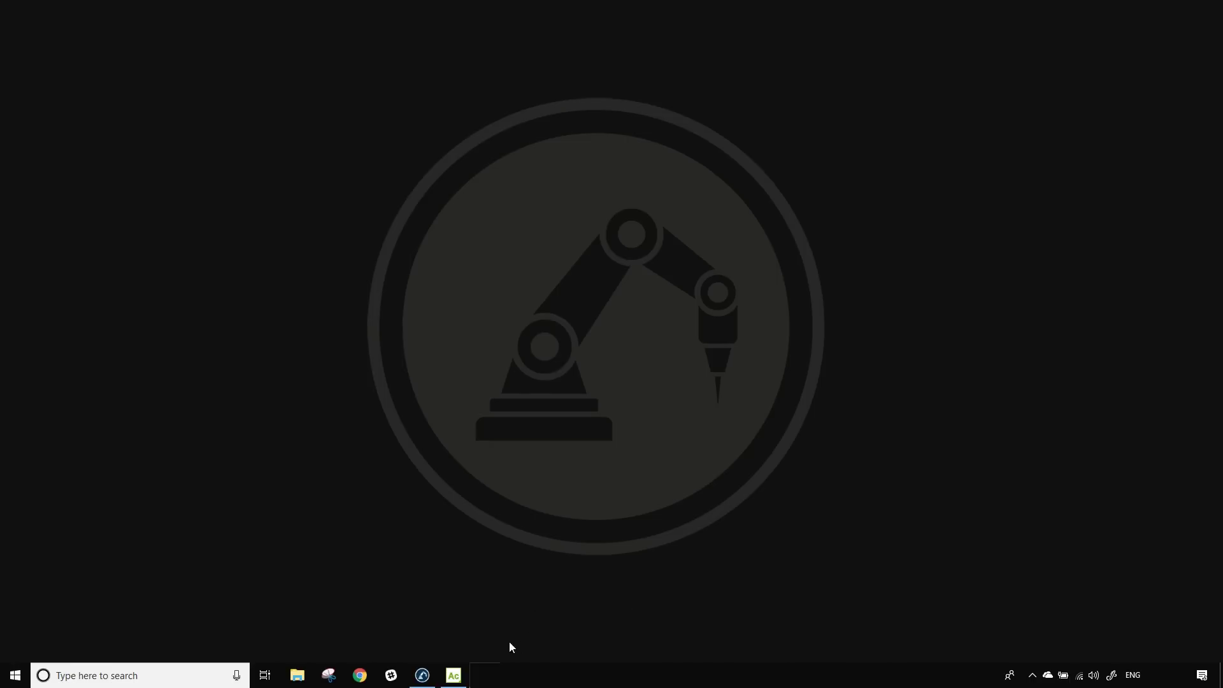
Step: Switch to Alphacam and accept the robot integration settings with Example statue - Empty.rdk as station file, metric units and tool export
click(453, 675)
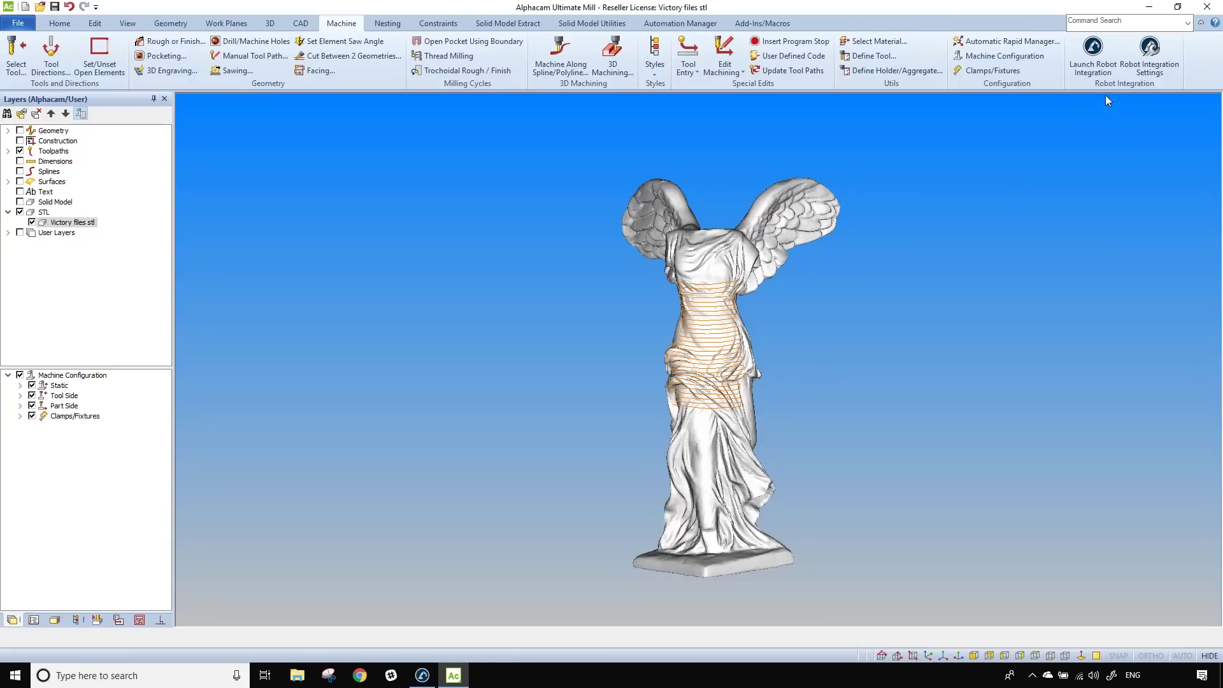
click(1157, 68)
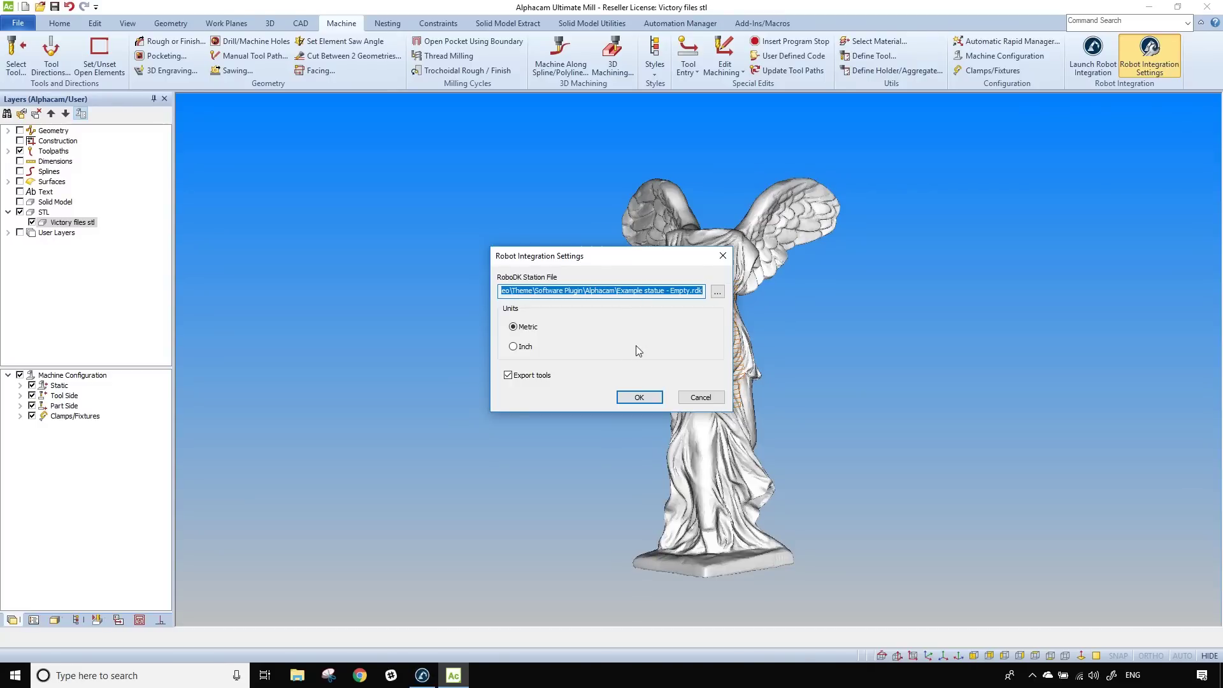
click(423, 675)
click(638, 398)
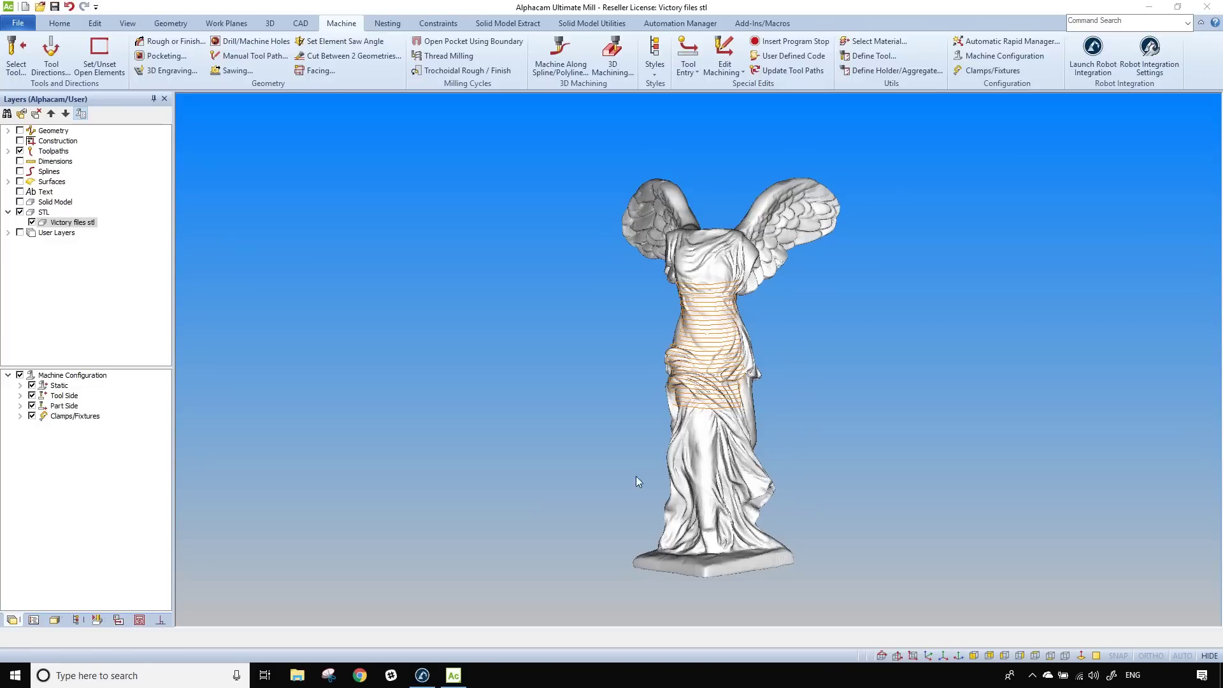
Step: Launch the robot integration to export the station as Victory files stl.rdk, and switch to RoboDK
click(1099, 71)
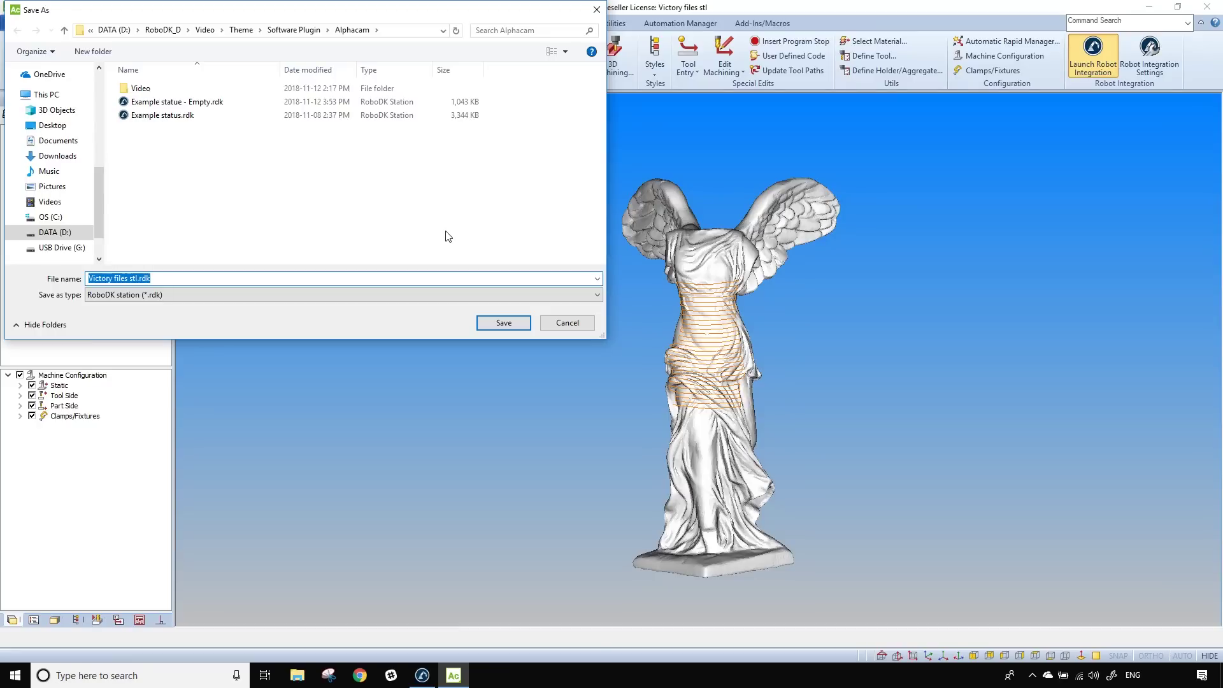
click(503, 323)
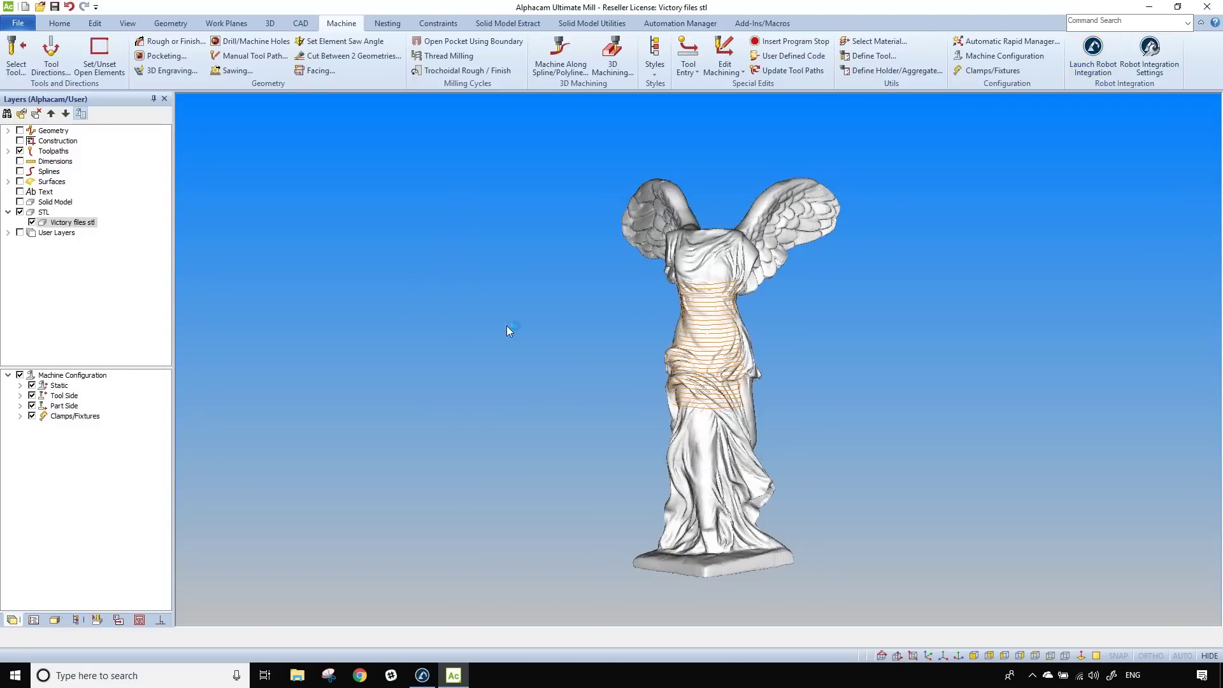
click(422, 674)
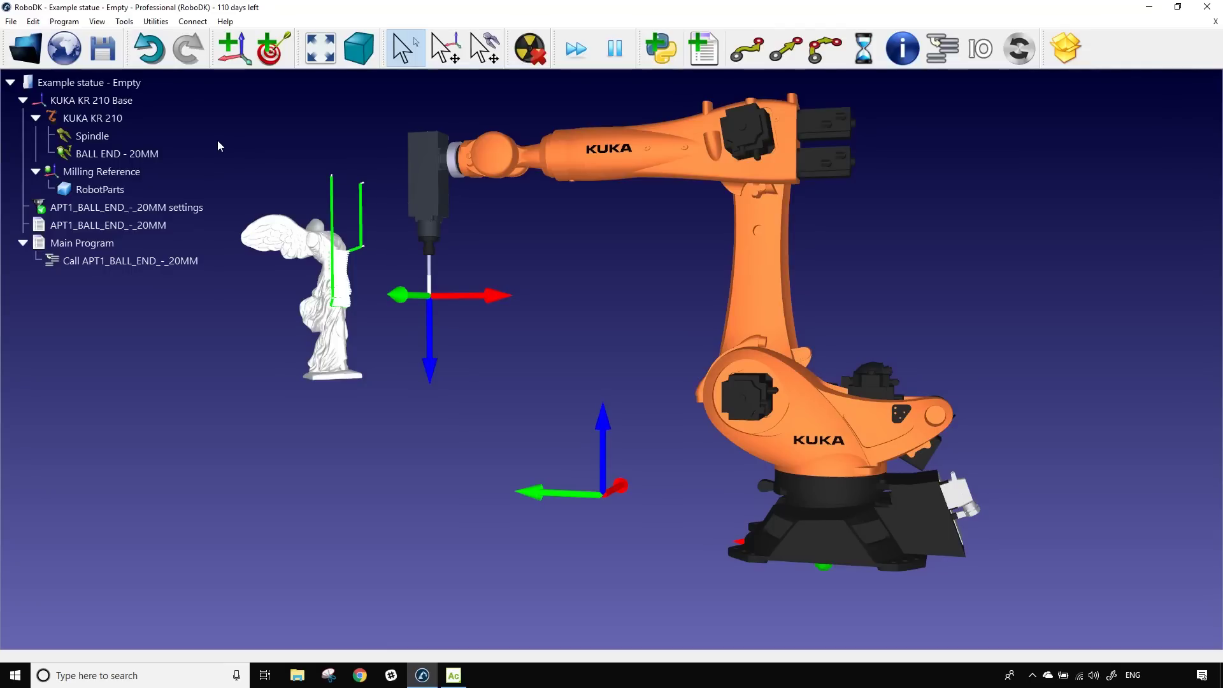
Step: Check the imported BALL END - 20MM tool and RobotParts object, and open the options of the APT1_BALL_END_-_20MM machining settings
click(159, 159)
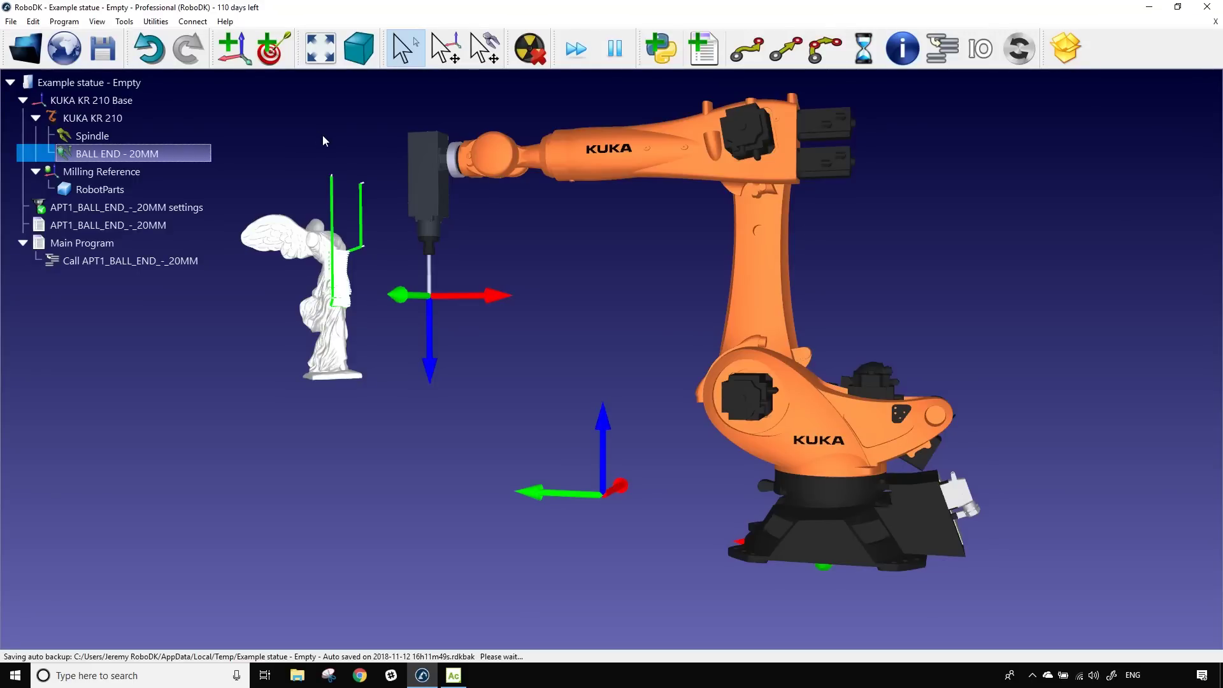
click(155, 189)
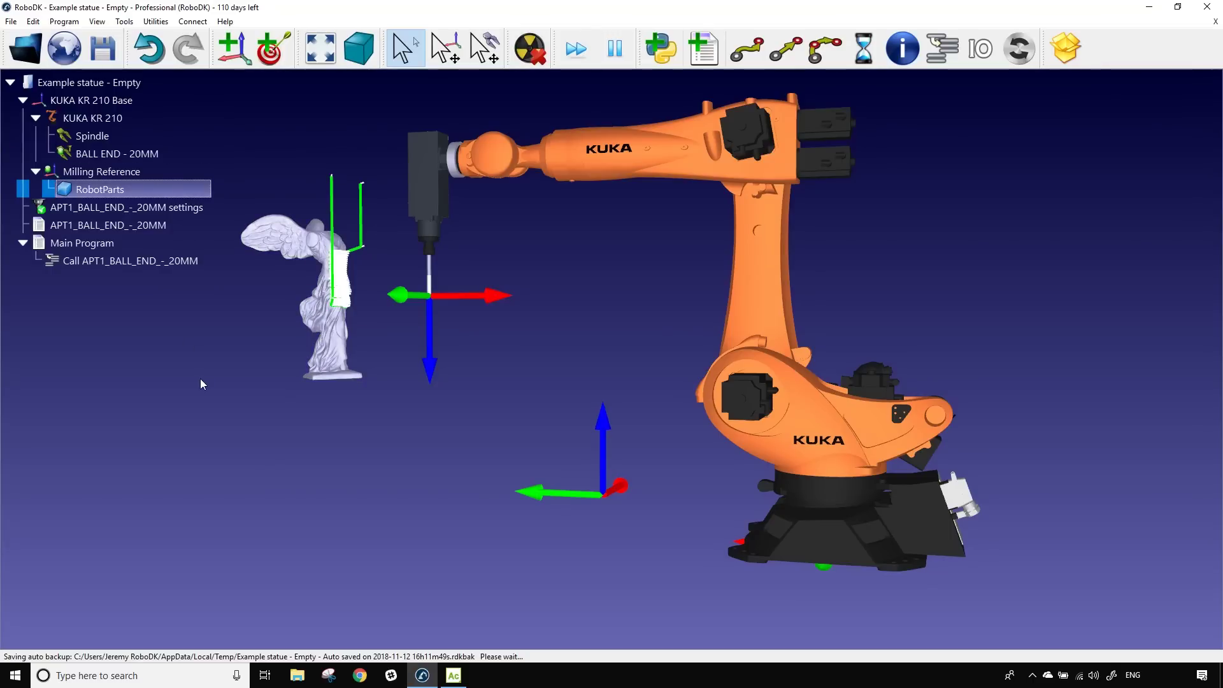
click(200, 208)
right_click(200, 208)
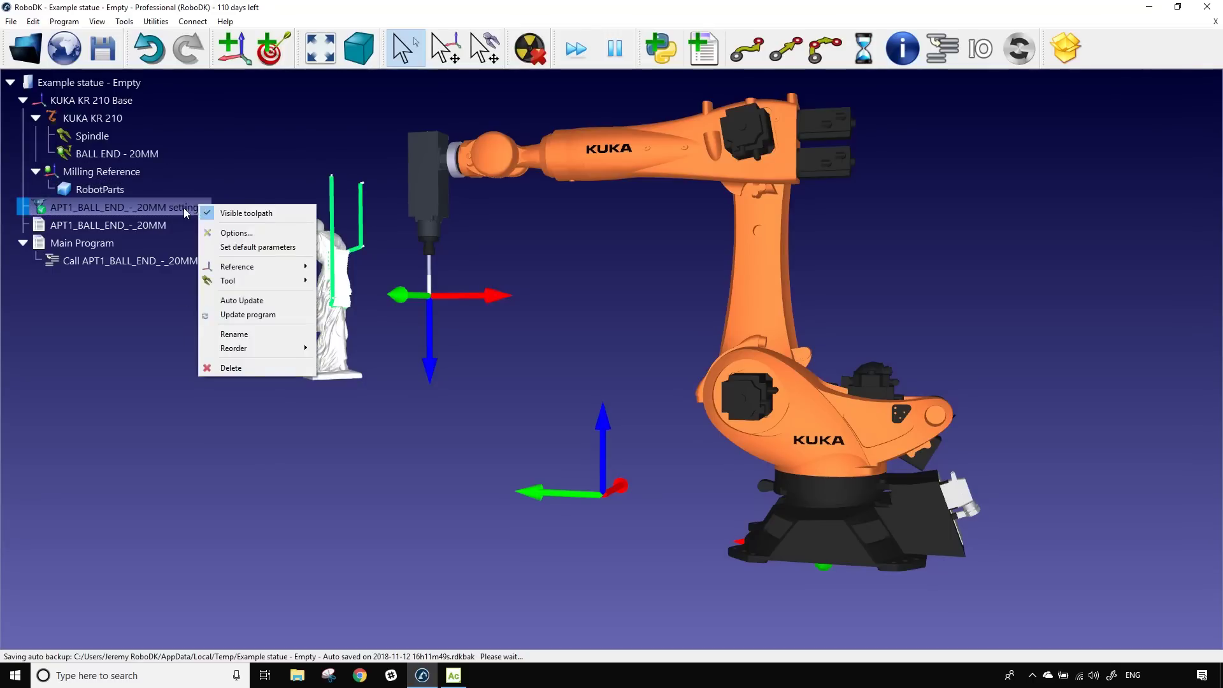
click(236, 232)
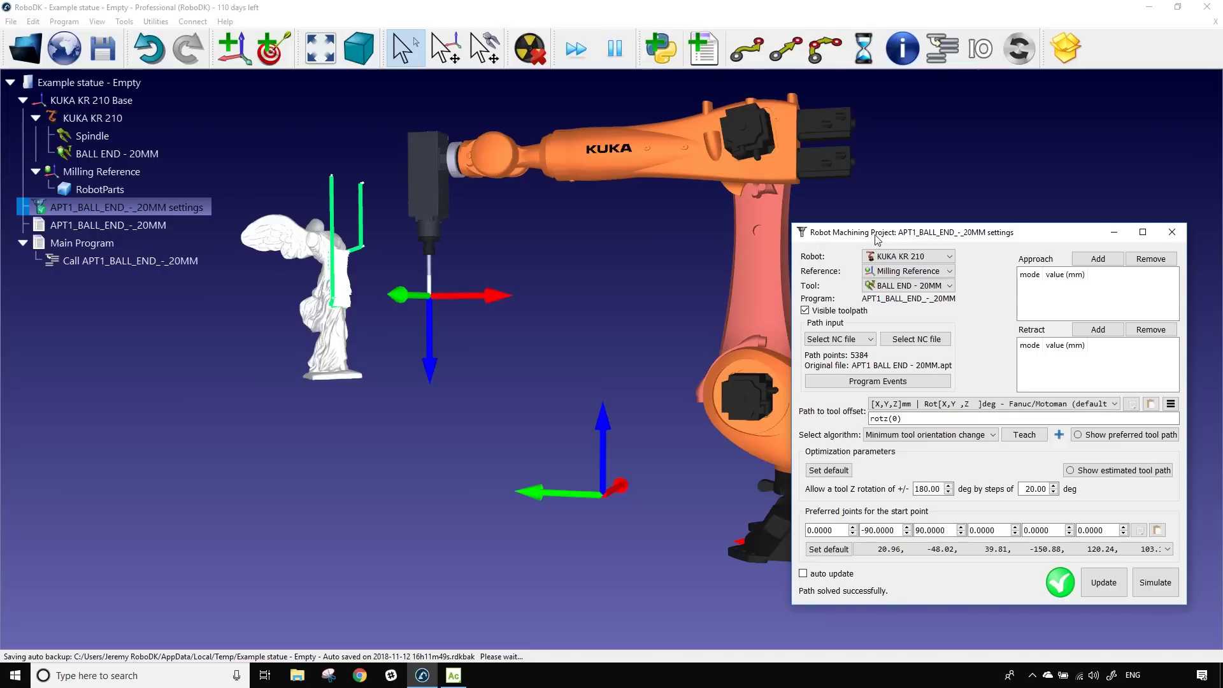
Step: Highlight the APT1_BALL_END_-_20MM program and the Main Program in the station tree
click(113, 226)
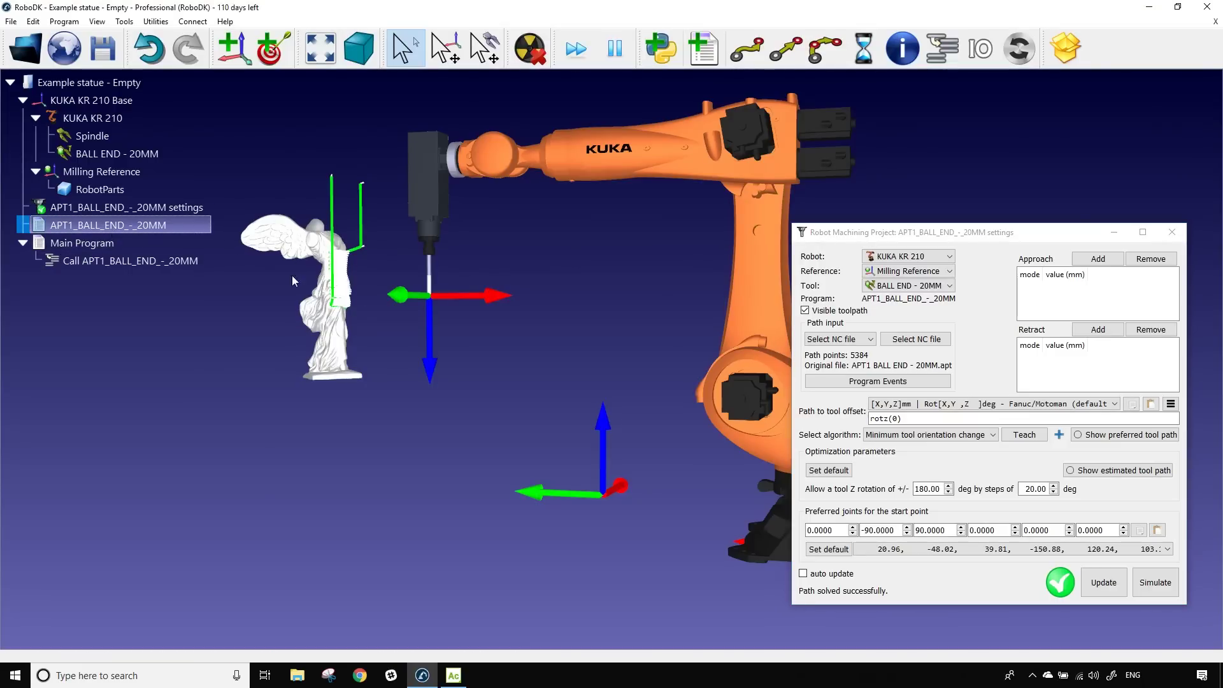
click(83, 242)
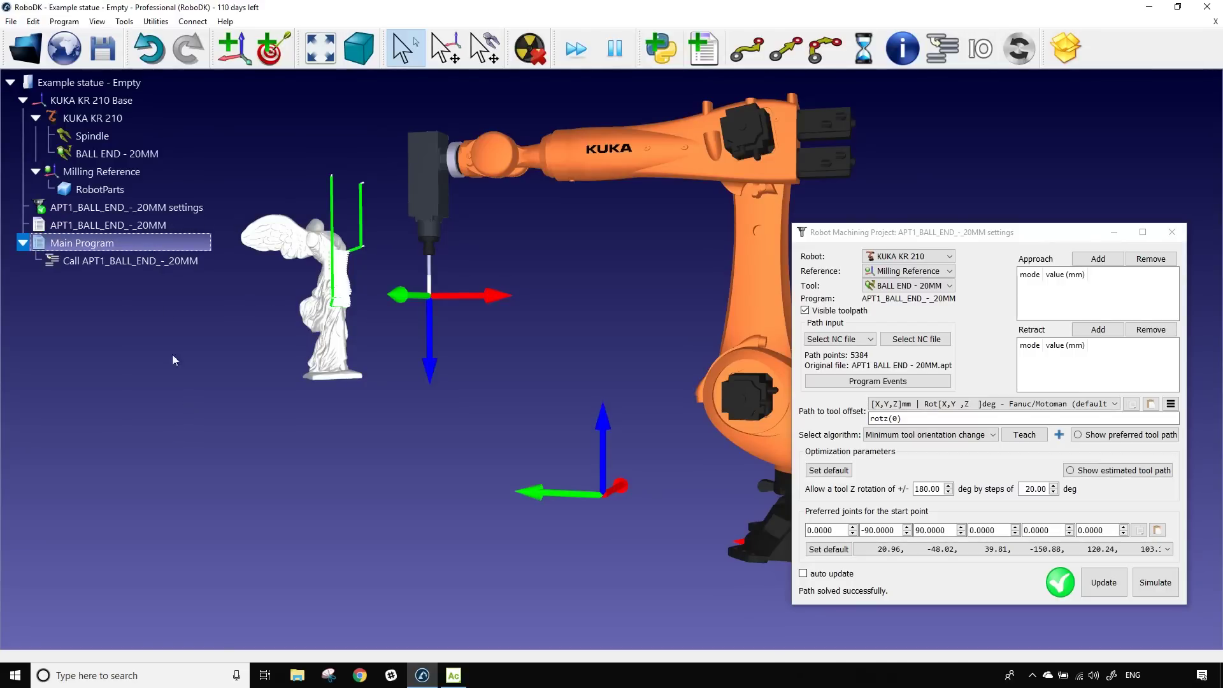
click(173, 230)
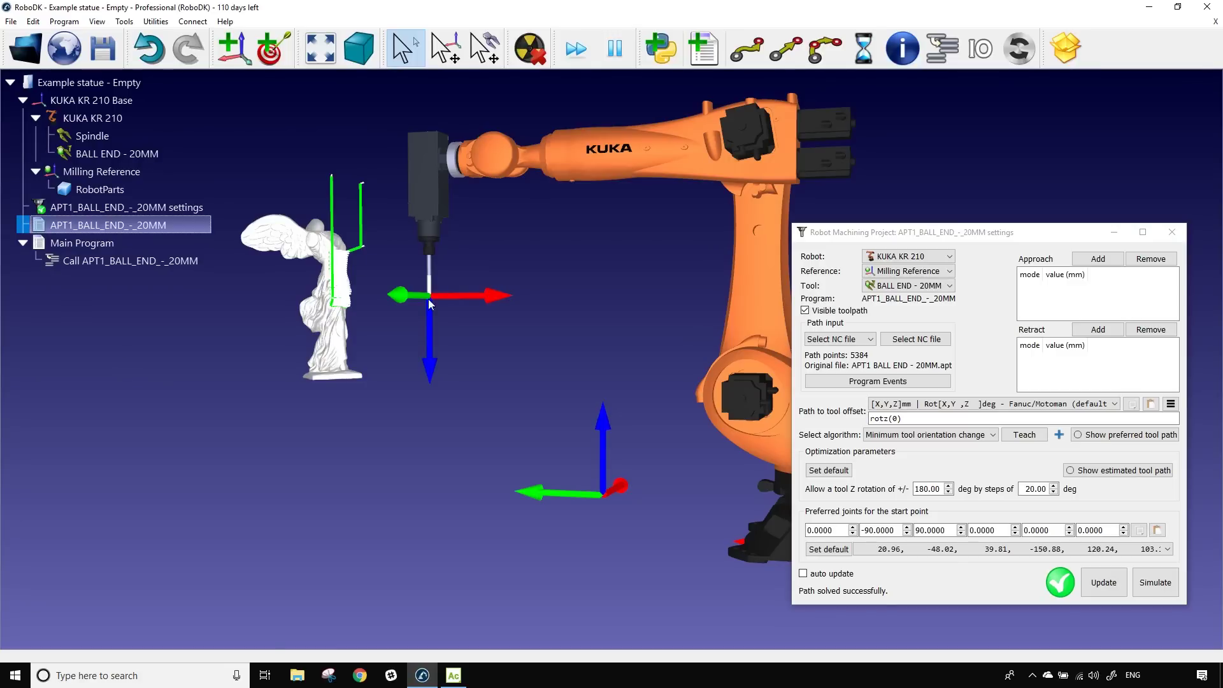
Step: Update the APT1_BALL_END_-_20MM machining program and simulate the robot milling the statue
drag(1013, 237, 1023, 170)
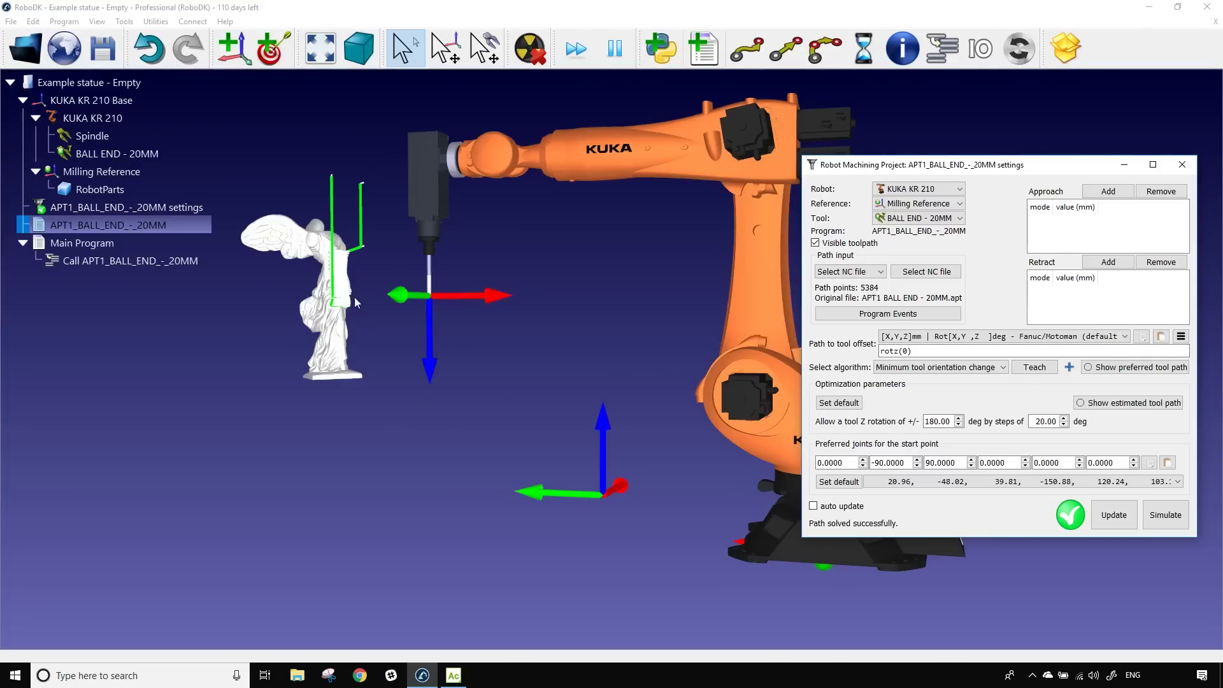
right_drag(408, 248, 504, 275)
drag(503, 275, 460, 268)
scroll(476, 265, up, 3)
drag(492, 408, 474, 364)
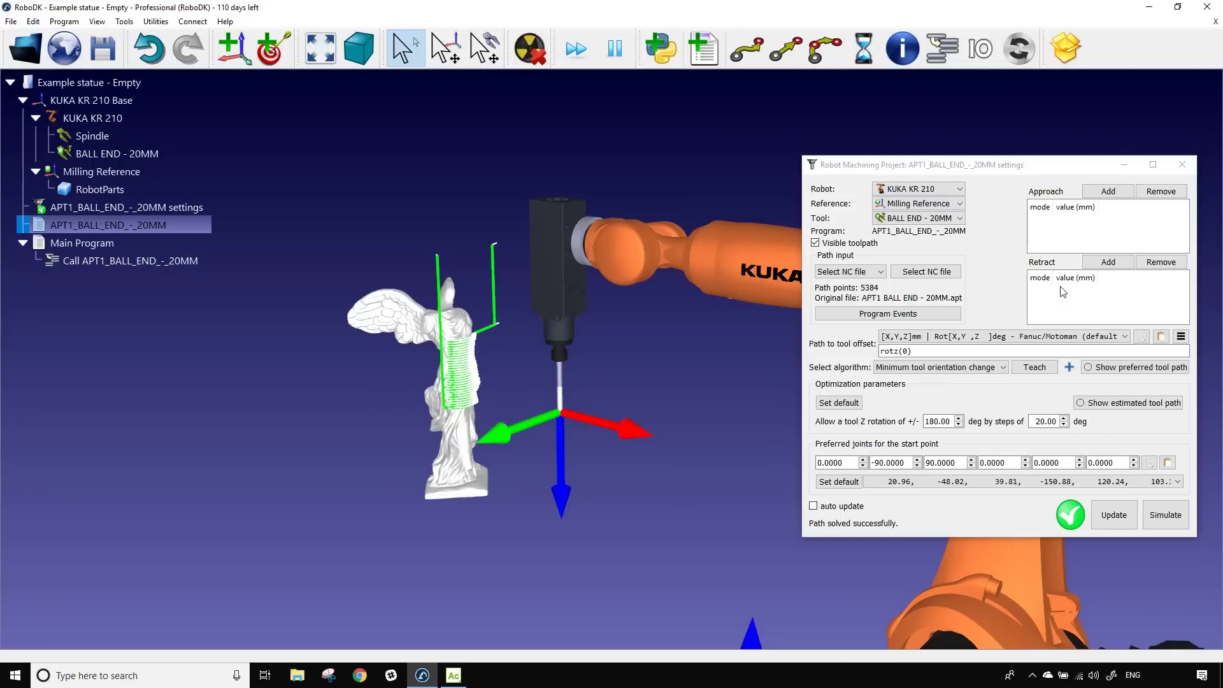
click(1116, 517)
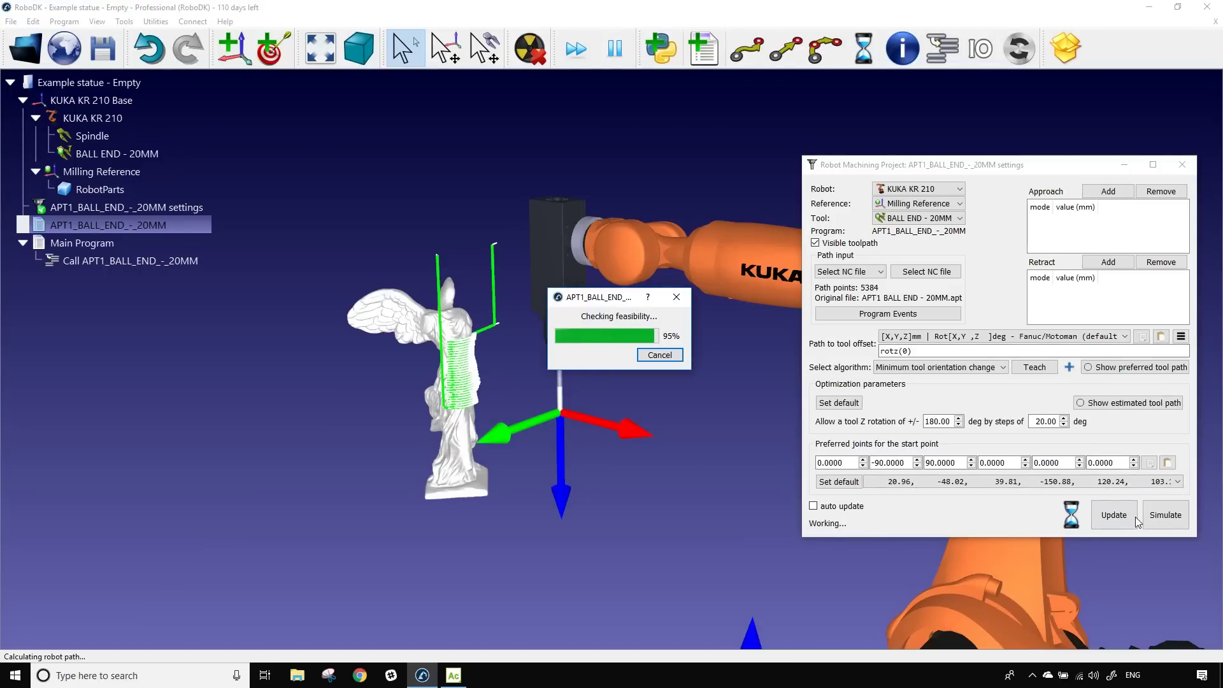
click(1175, 516)
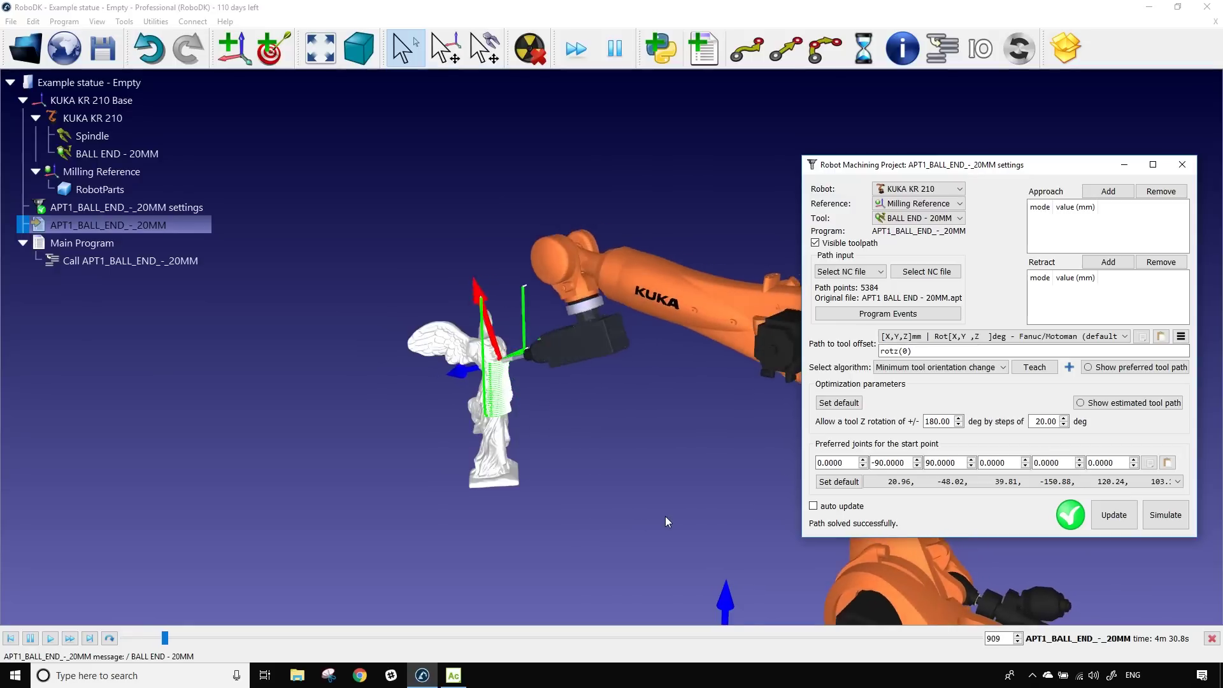
Step: Show the estimated tool path along the statue for the machining project
drag(665, 516, 599, 431)
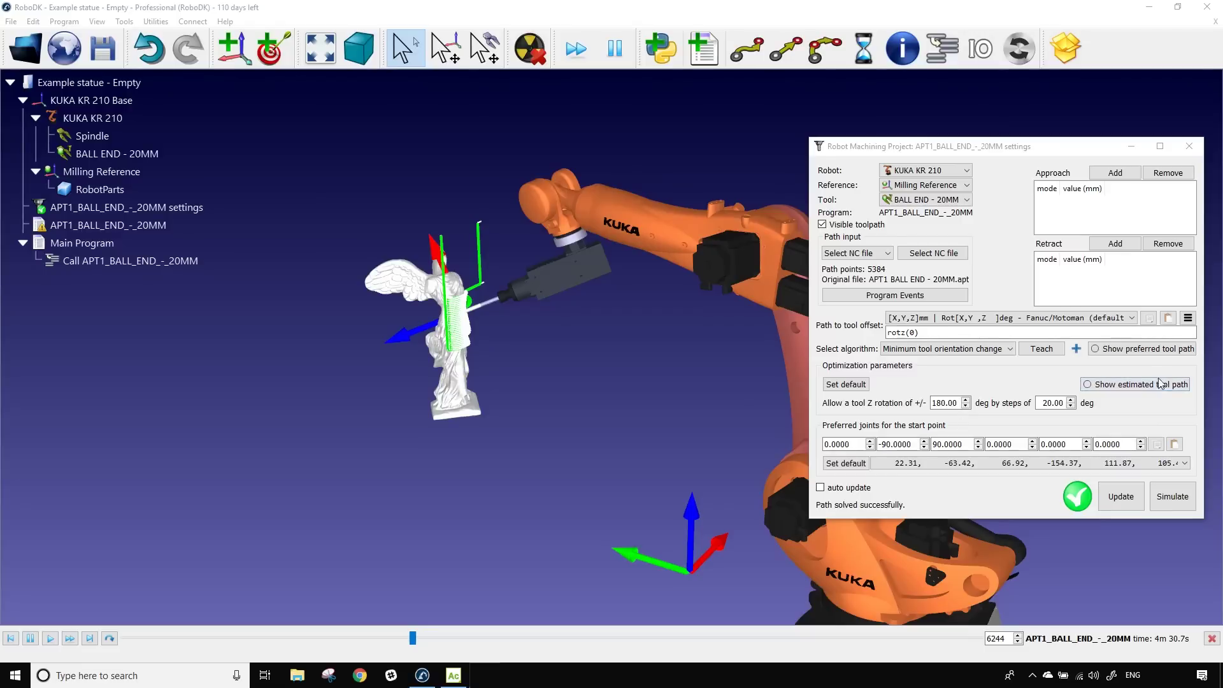
click(1128, 385)
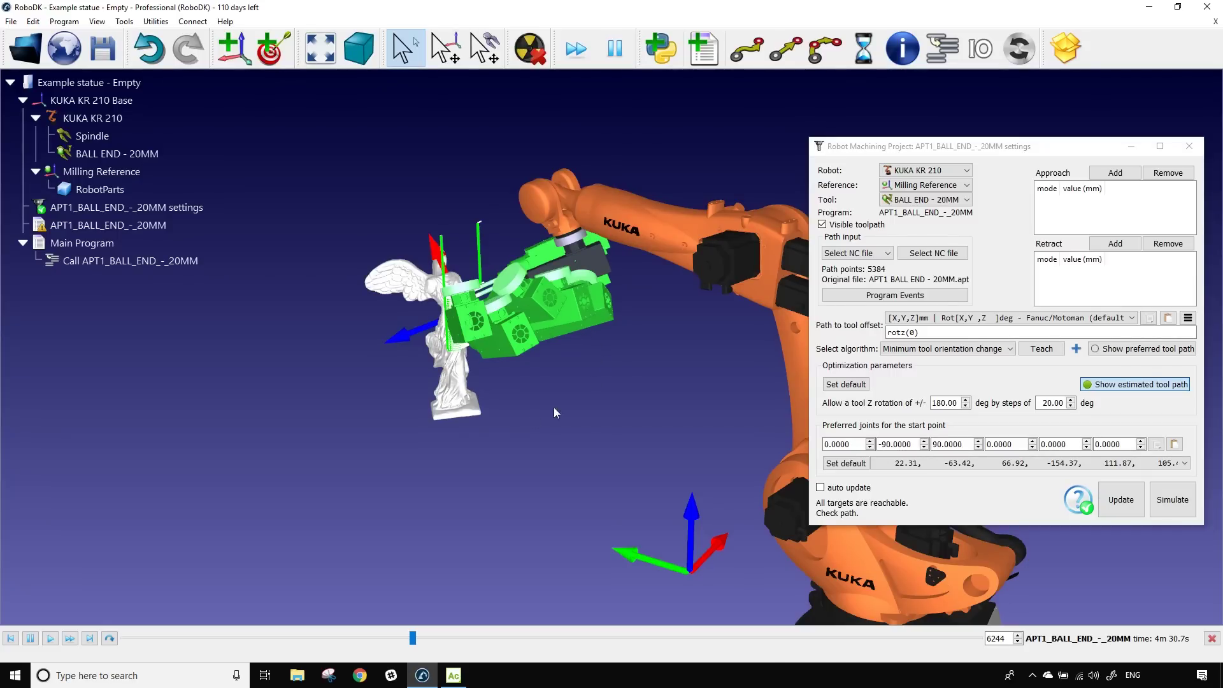
drag(462, 439, 520, 369)
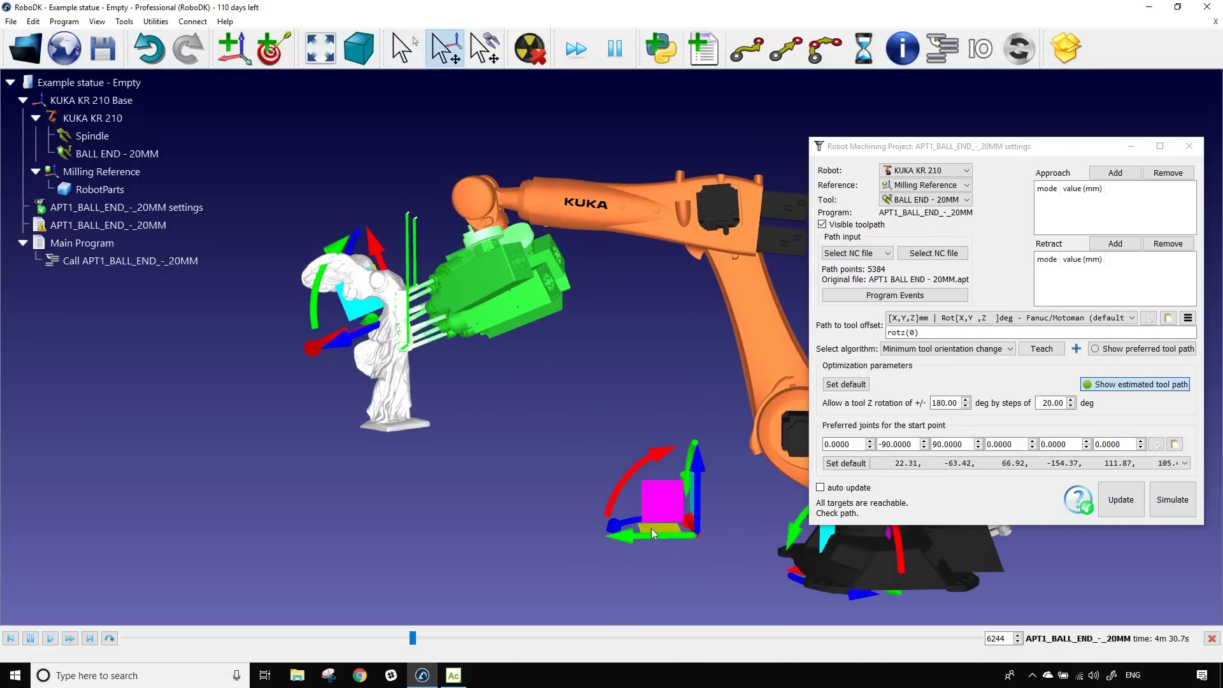
Step: Try moving the milling reference frame with the statue away from the robot and recompute the estimated tool path
alt+drag(651, 529, 318, 538)
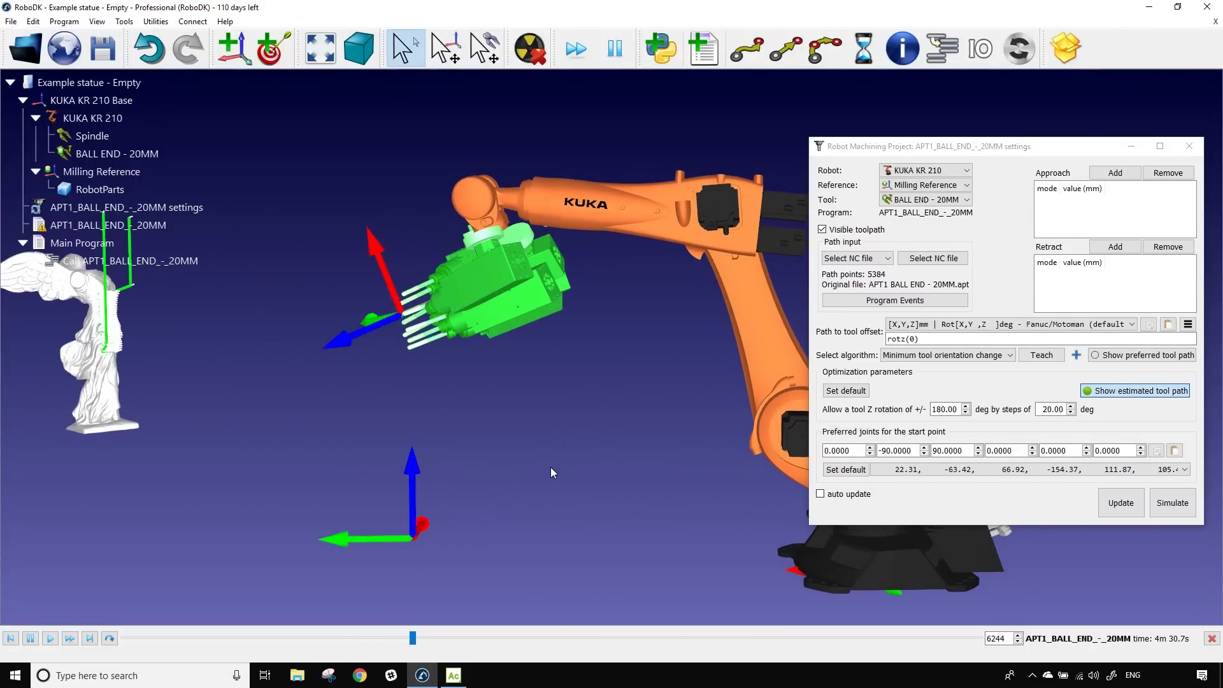
scroll(550, 467, up, 2)
key(ctrl+z)
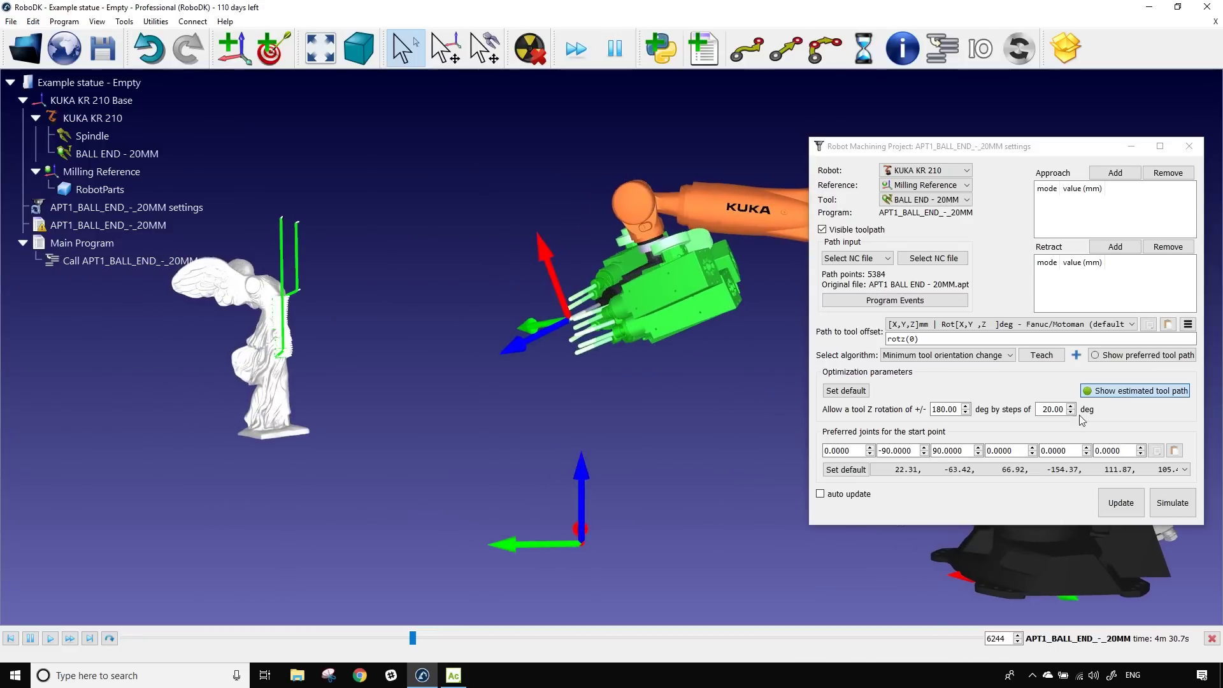
click(1121, 392)
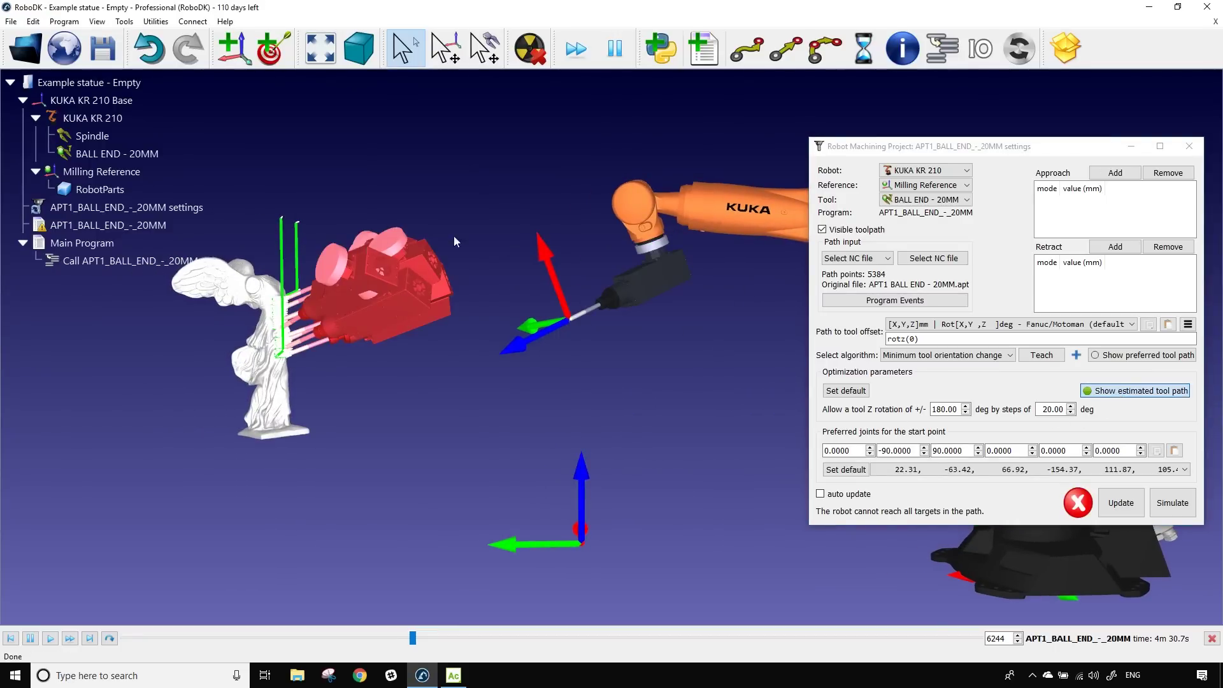
drag(390, 402, 462, 438)
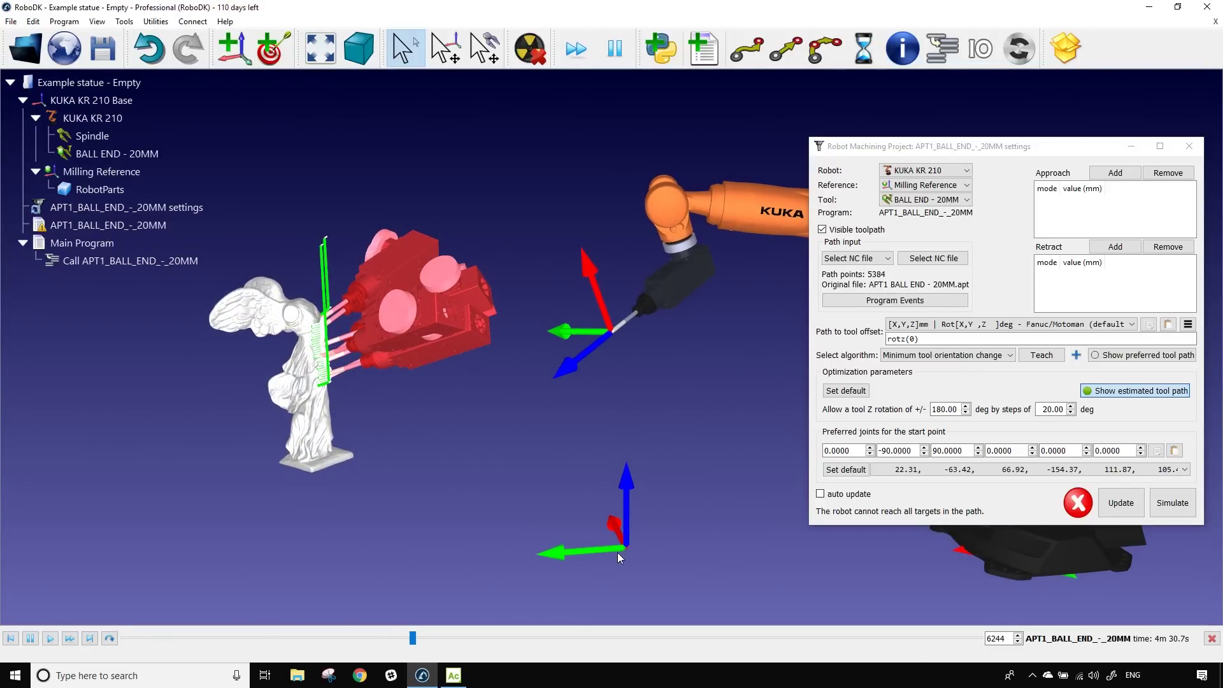
Step: Set the Milling Reference frame's X position to 875 mm with respect to the KUKA KR 210 Base and close its details
double_click(114, 170)
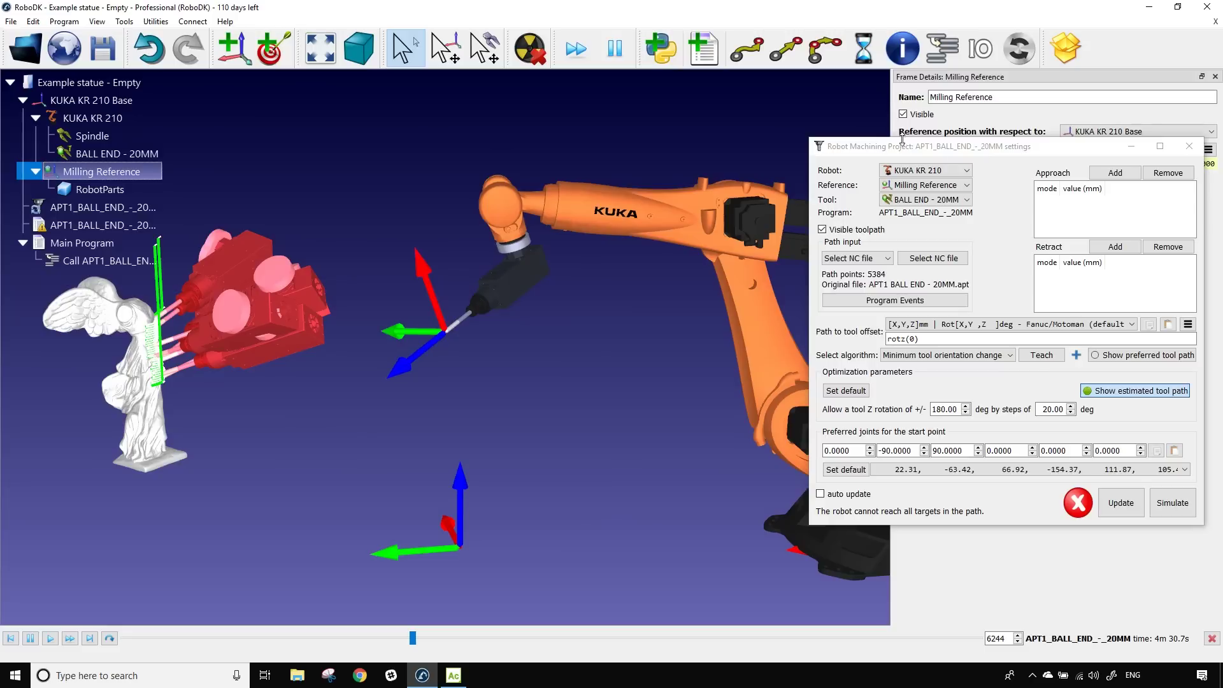
drag(902, 142, 966, 353)
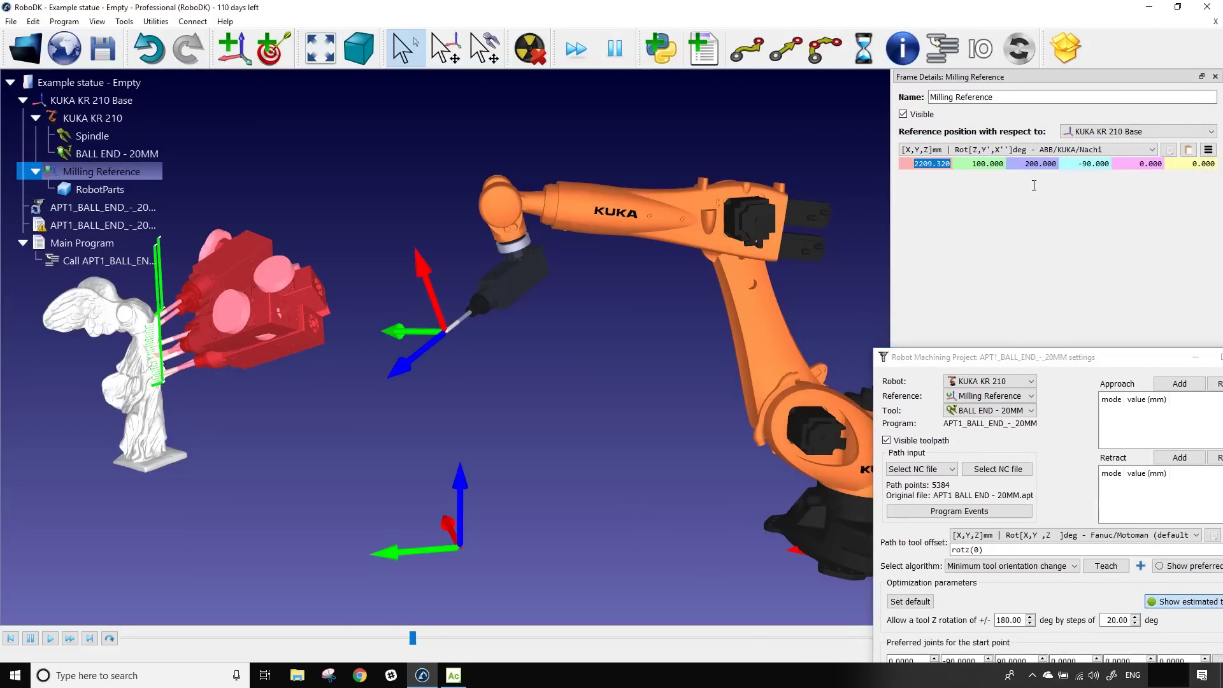
text(875)
key(Return)
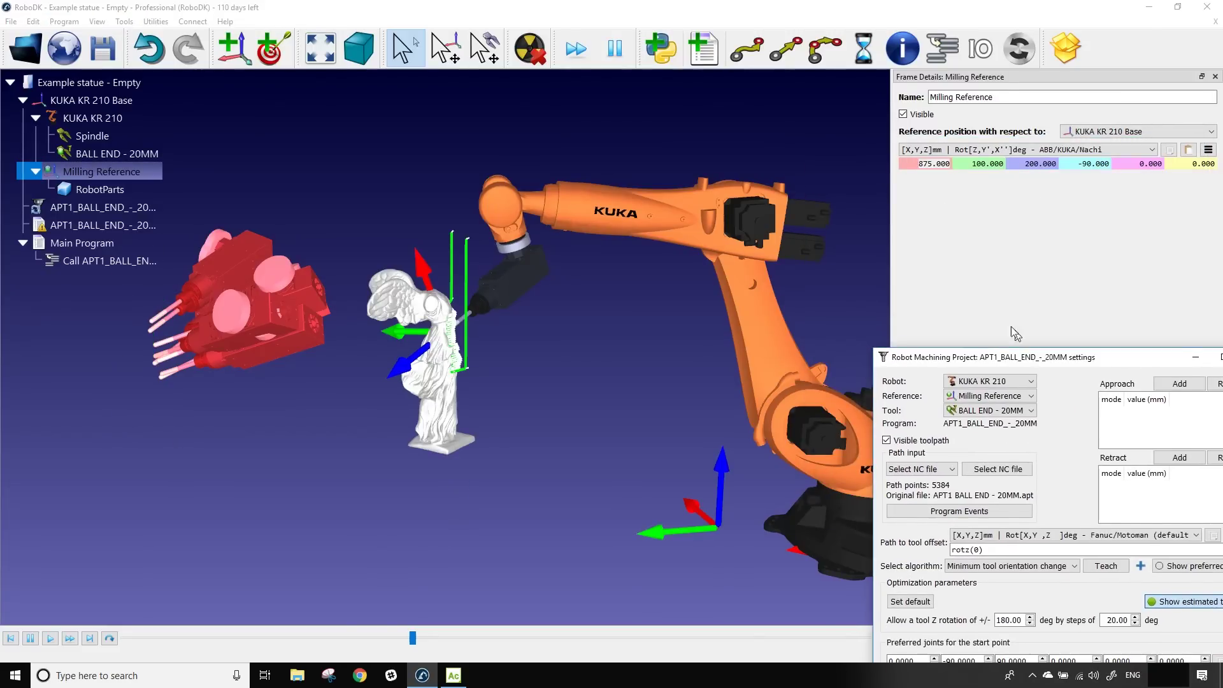
drag(1040, 362, 1026, 168)
click(1215, 76)
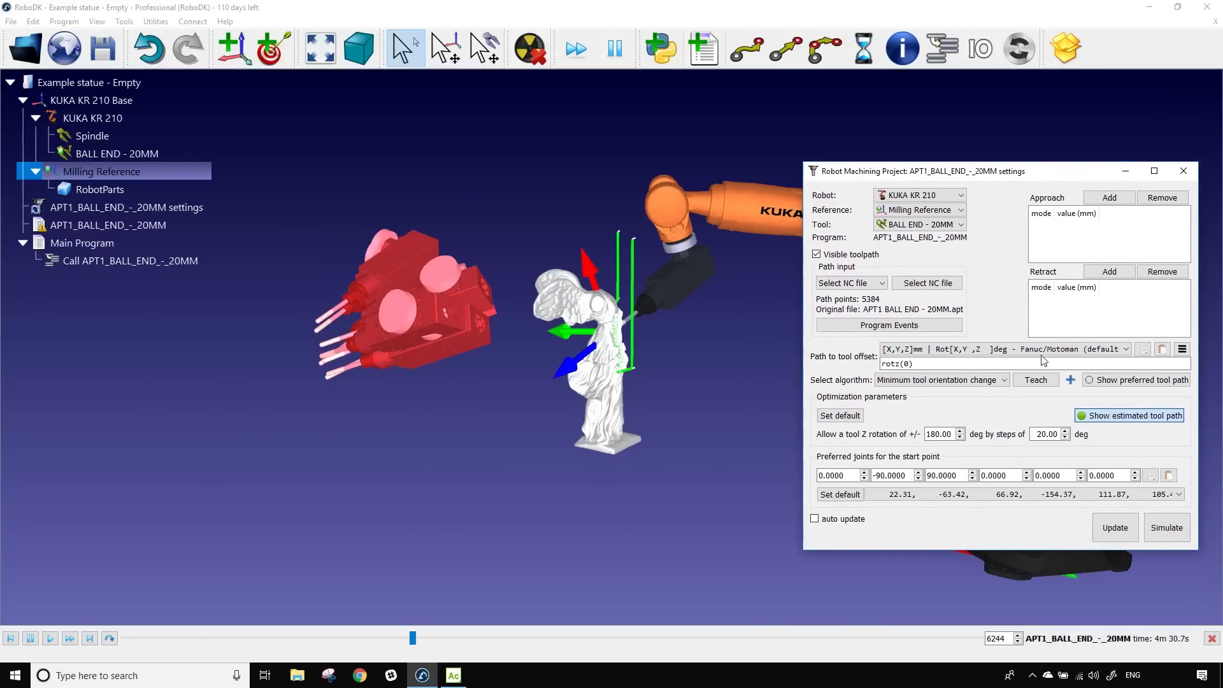
Step: Recompute the estimated tool path at the new statue position and update the machining program
click(1133, 420)
click(1132, 415)
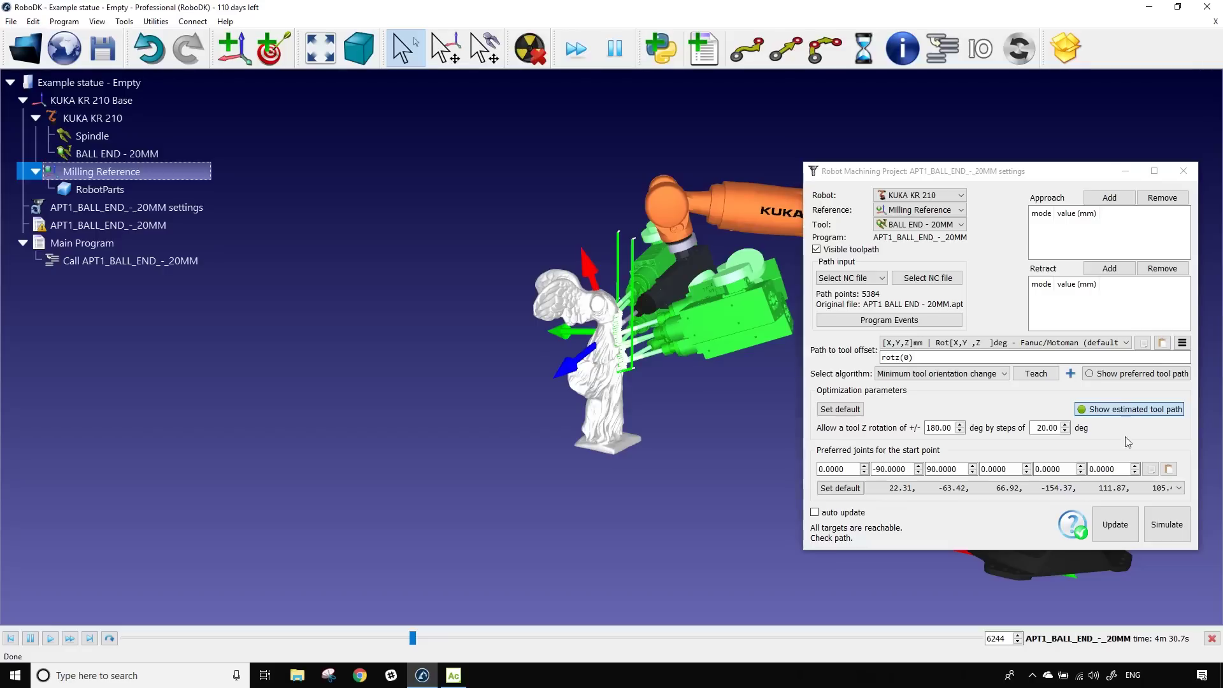
click(1114, 524)
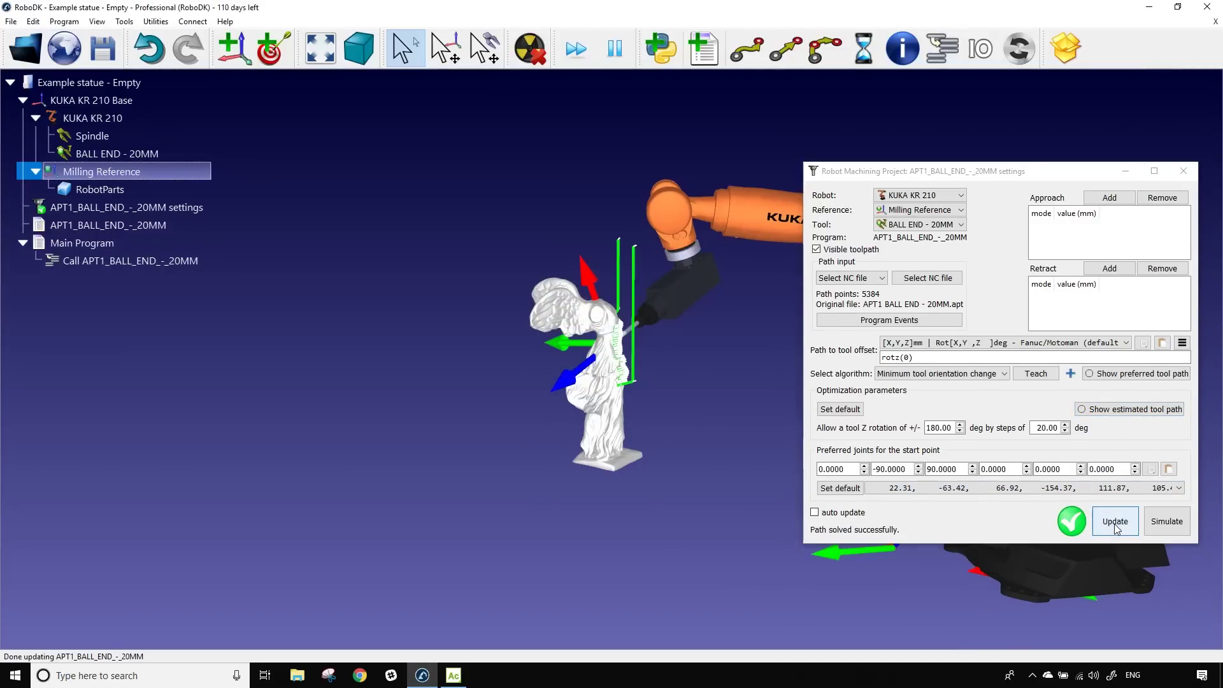
Step: Simulate the updated machining program with the repositioned statue
click(1160, 522)
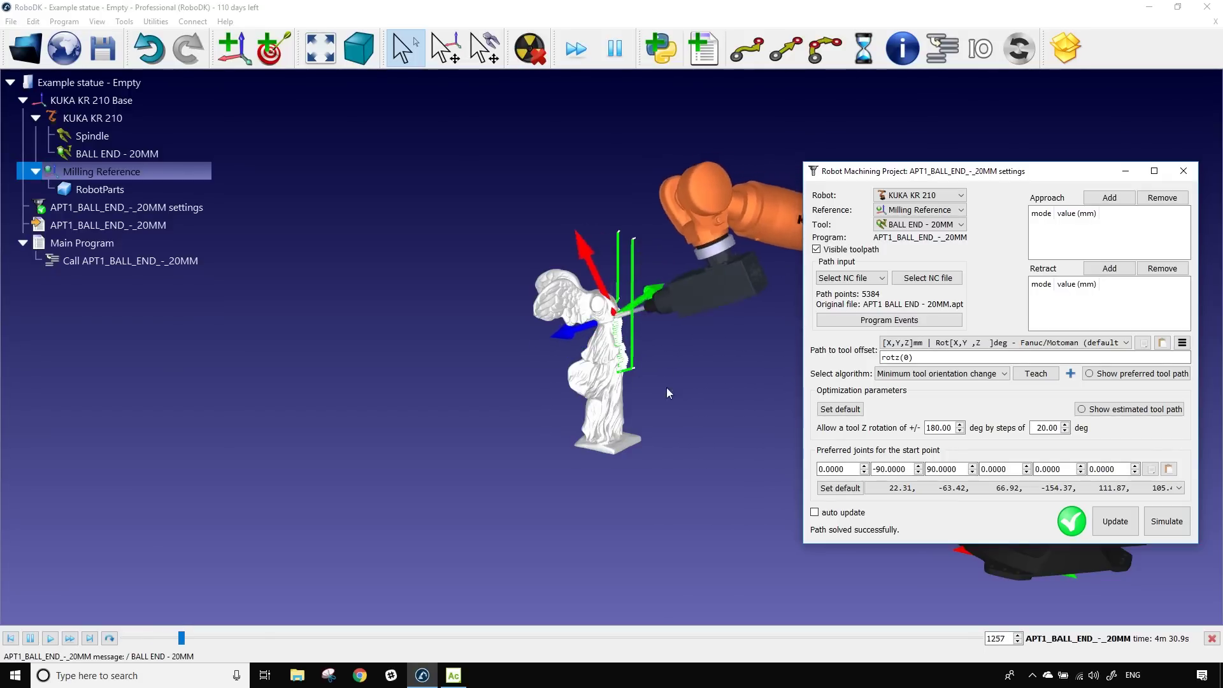
right_drag(712, 376, 609, 339)
drag(609, 344, 513, 490)
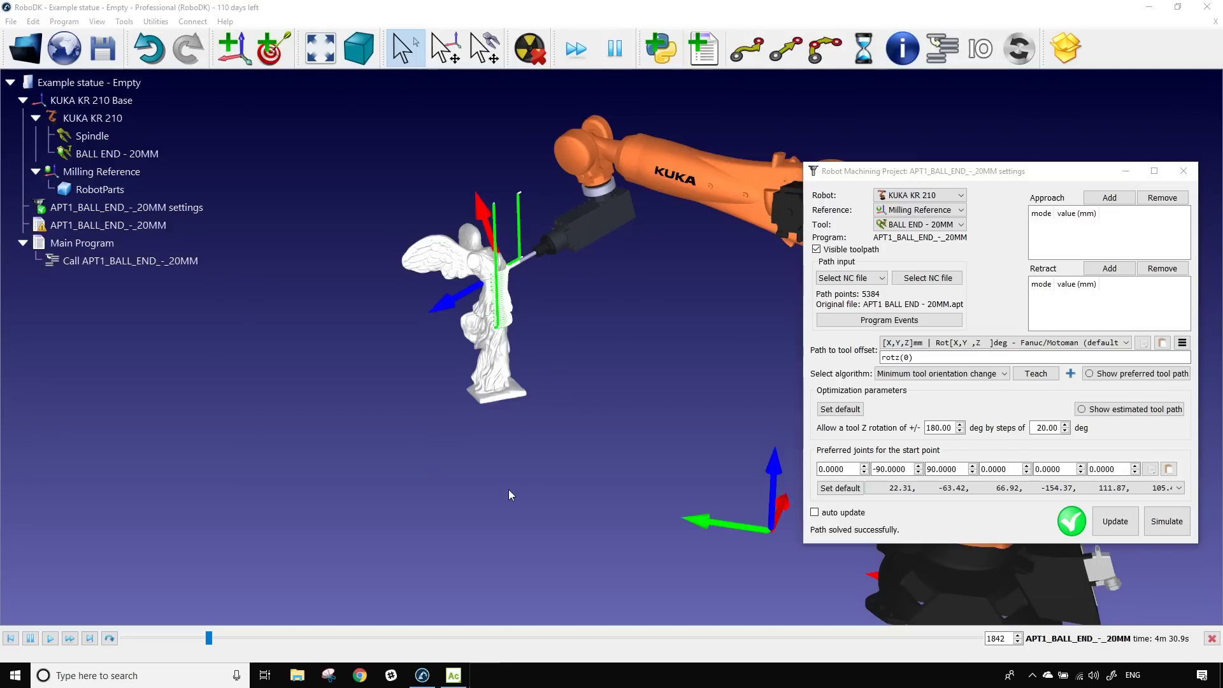
Step: Show the estimated tool path and change the path to tool offset to rotz(90), followed by rotz(180)
double_click(905, 358)
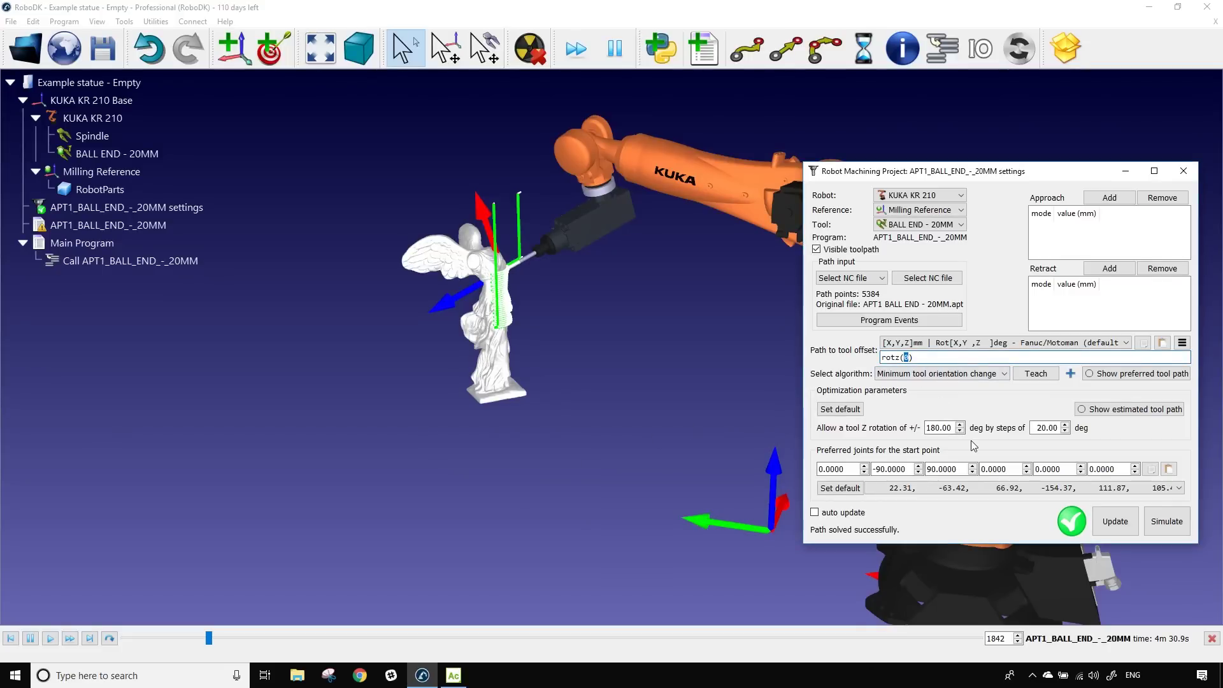
click(1102, 411)
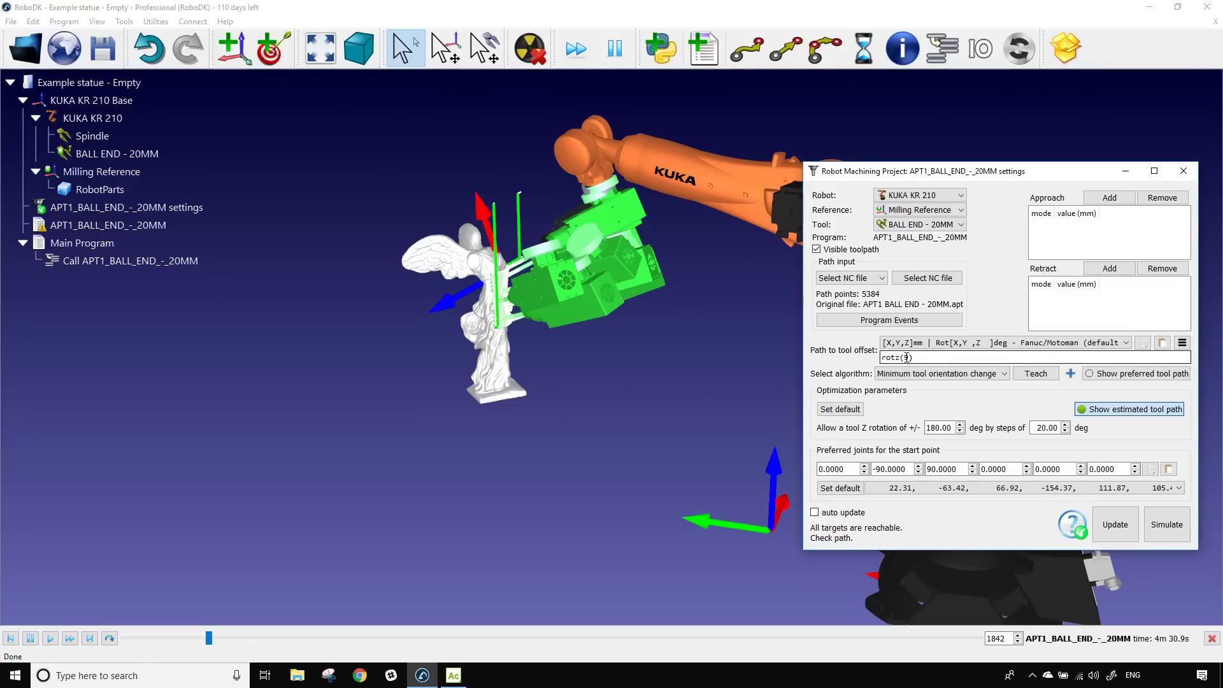
text(0)
double_click(905, 357)
text(180)
key(Return)
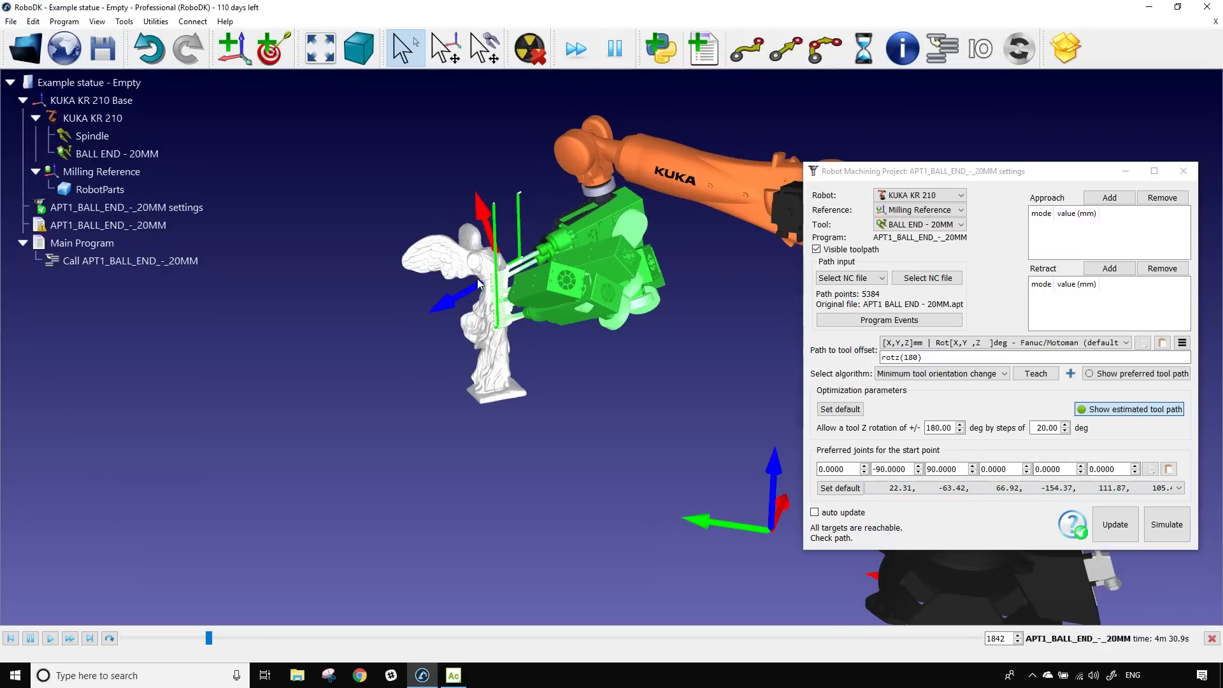
Step: Set the path to tool offset to rotz(0) and update the machining program
click(1132, 530)
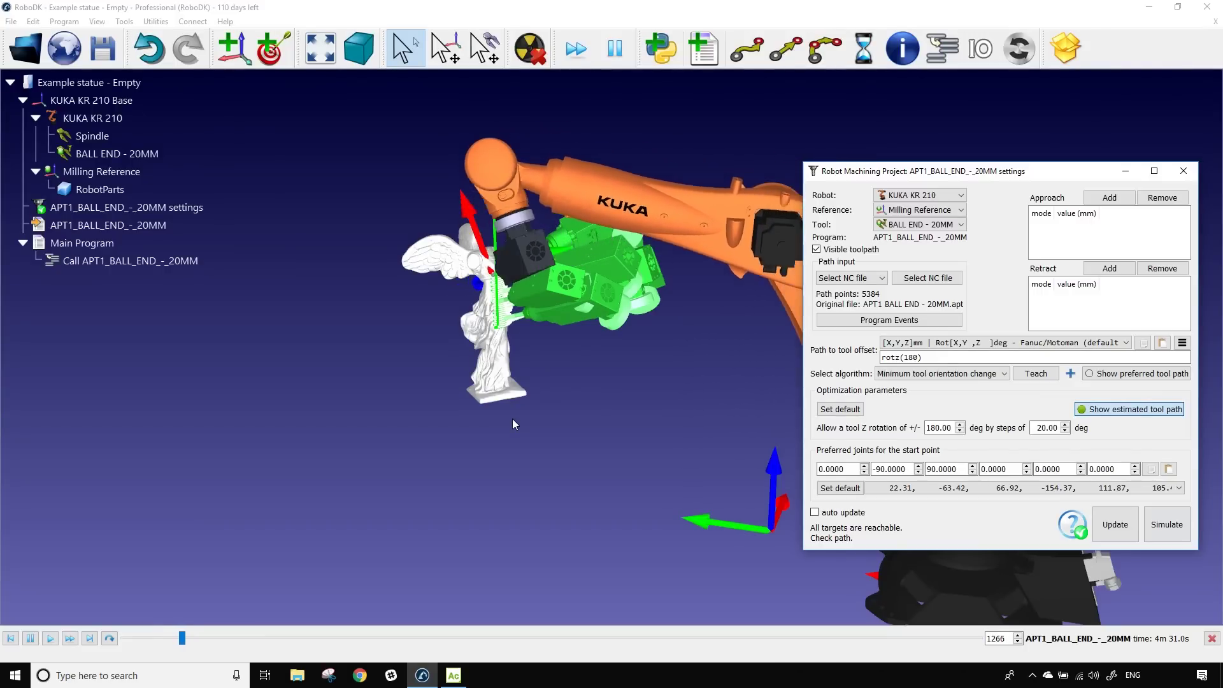
double_click(910, 357)
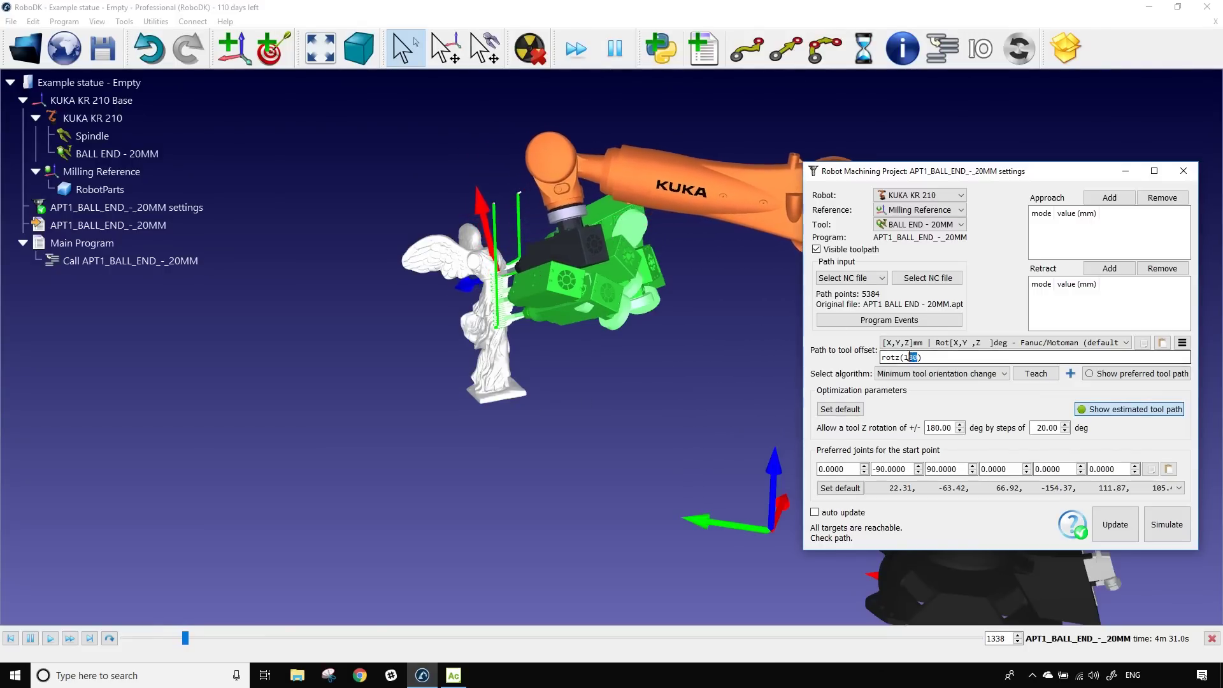
text(0)
key(Return)
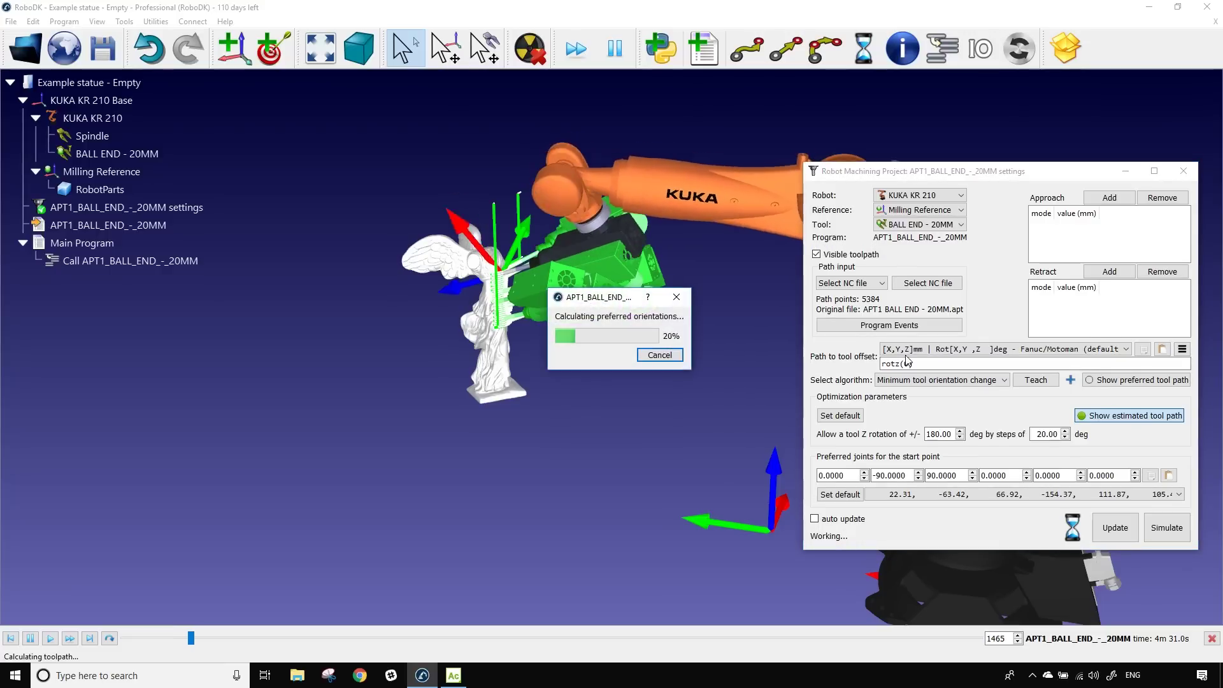
key(Escape)
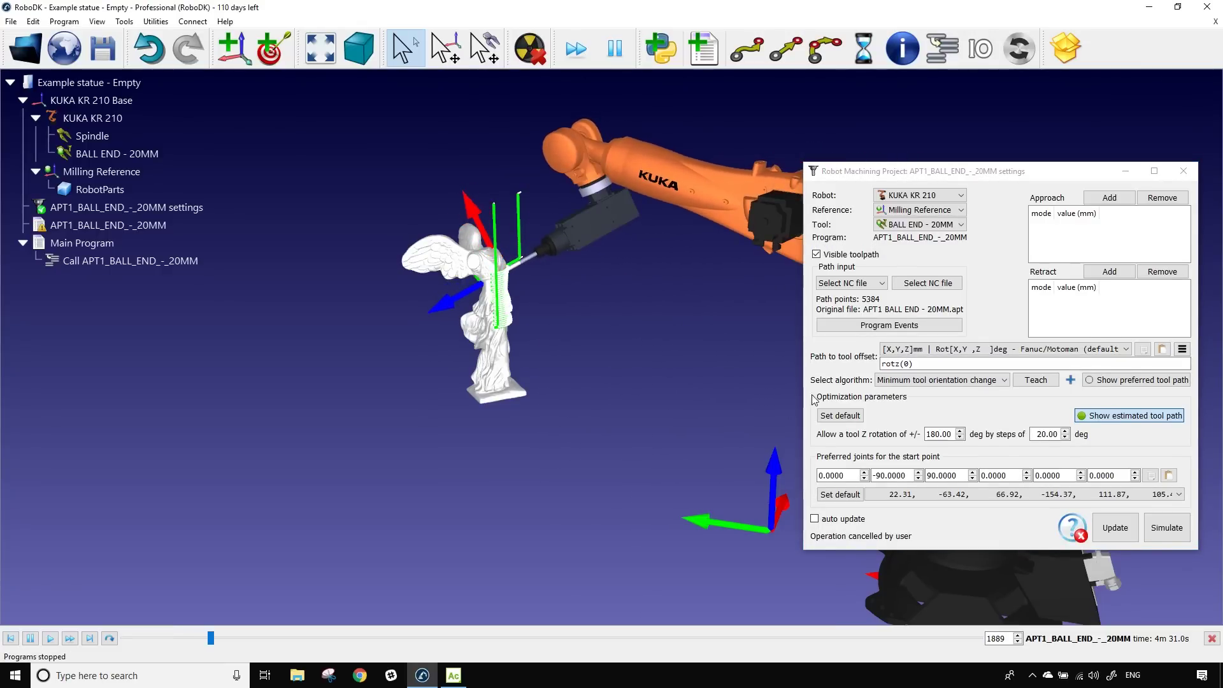
click(1119, 526)
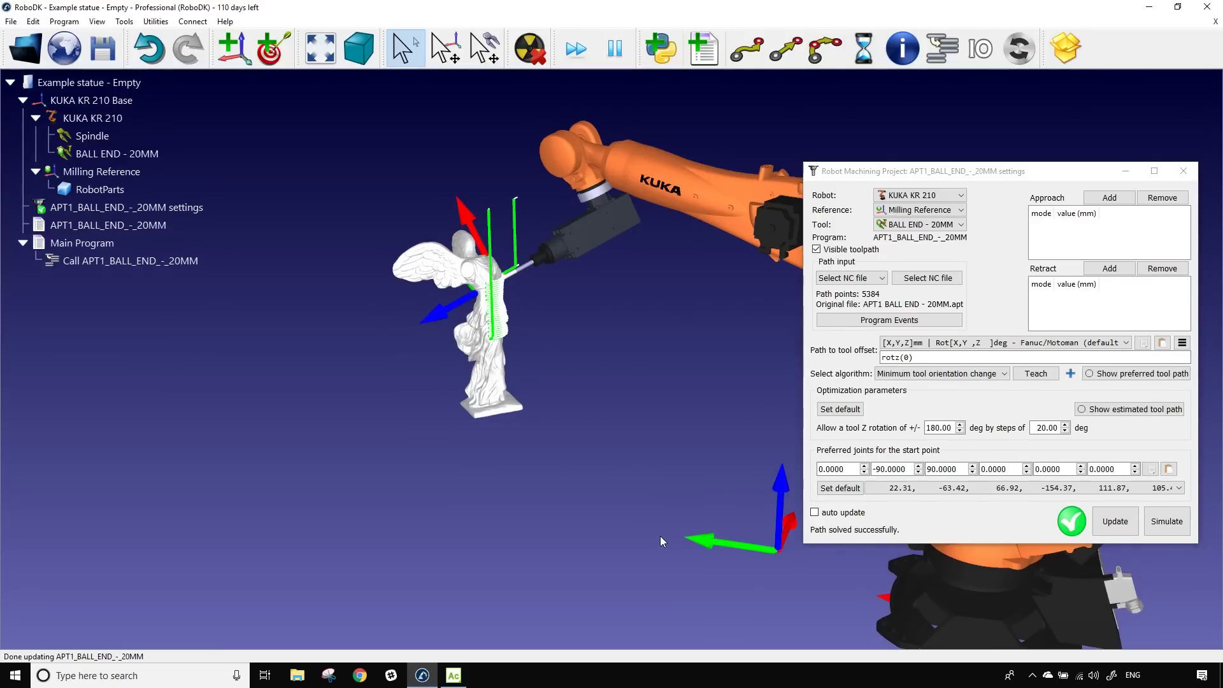
Step: Expand the preferred orientation options and examine the tool, toolpath and frame axes around the statue and the robot base
click(1071, 374)
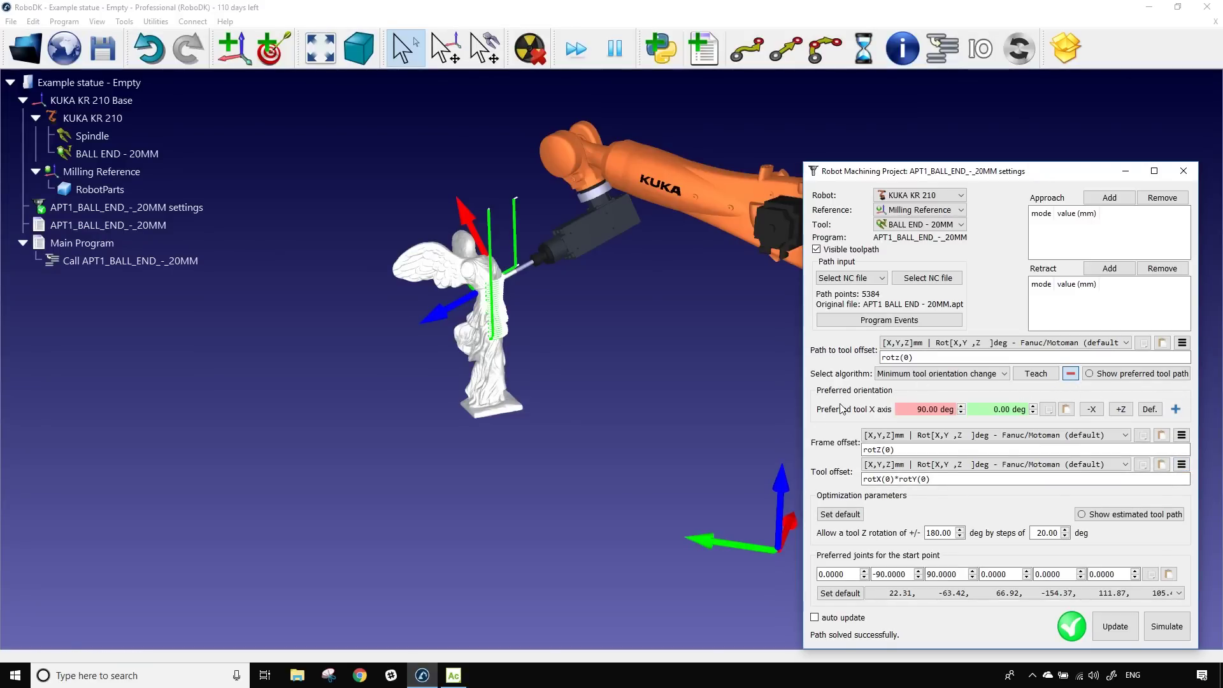
drag(611, 401, 464, 392)
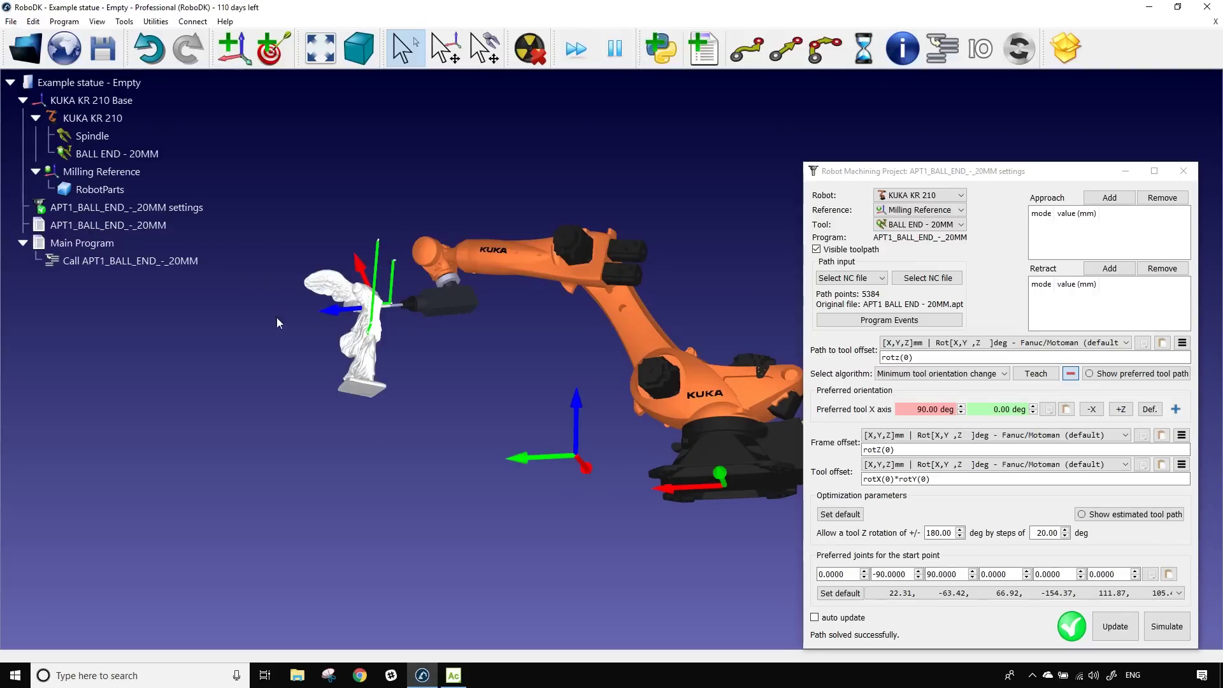
scroll(377, 315, up, 3)
scroll(377, 315, up, 5)
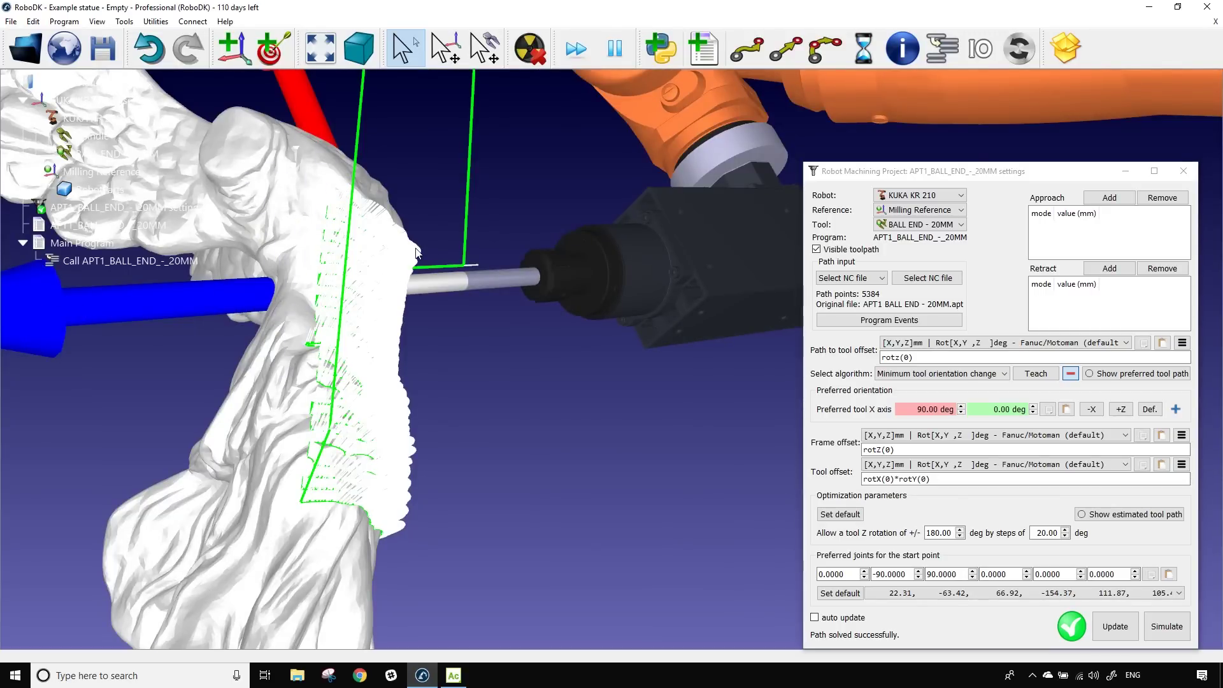
scroll(470, 358, down, 5)
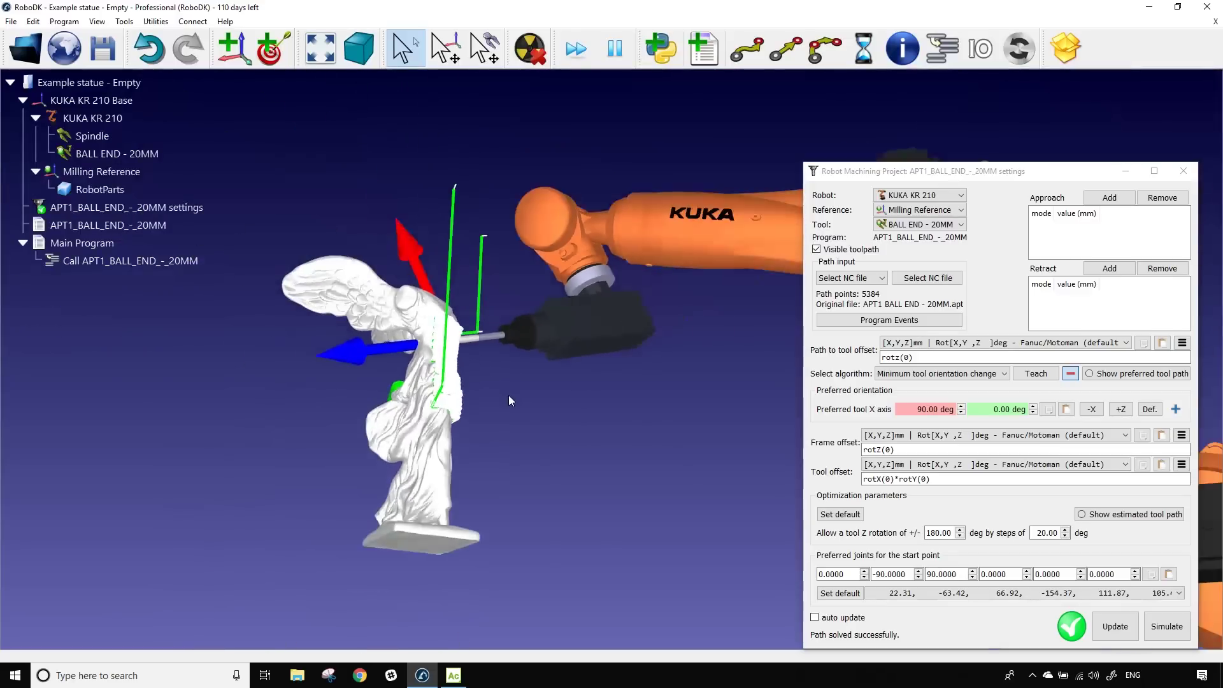
scroll(594, 475, up, 1)
scroll(490, 384, down, 1)
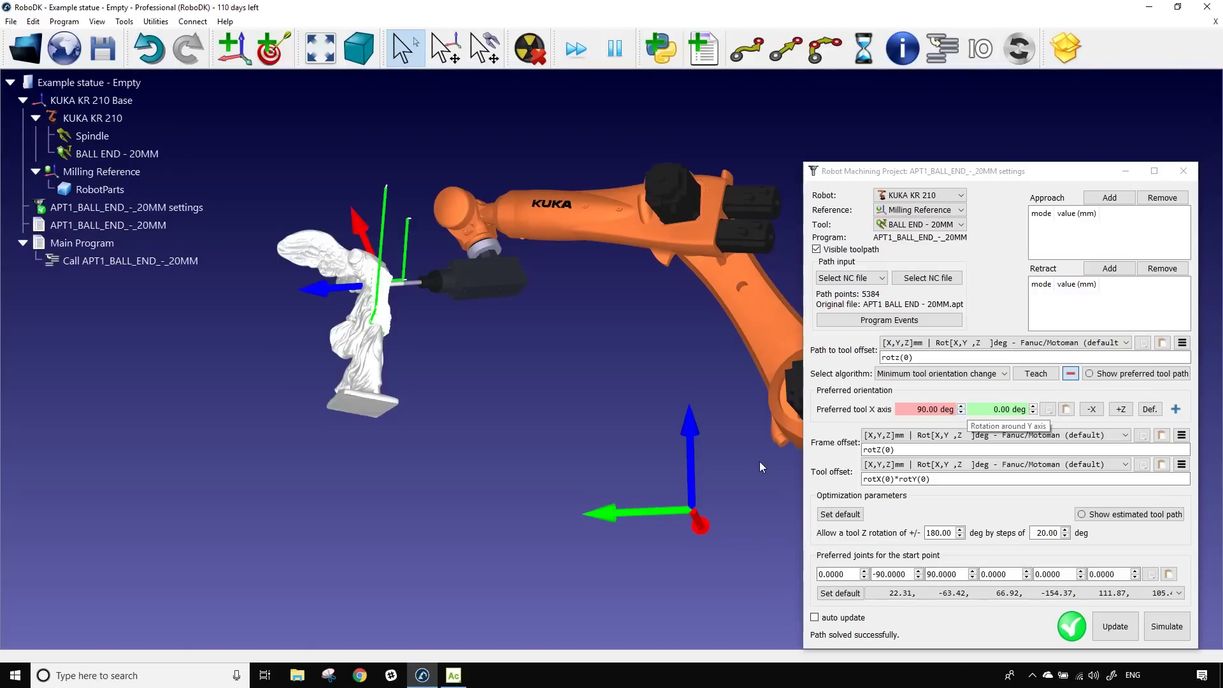
drag(760, 462, 610, 474)
key(plus)
key(plus)
key(plus)
key(plus)
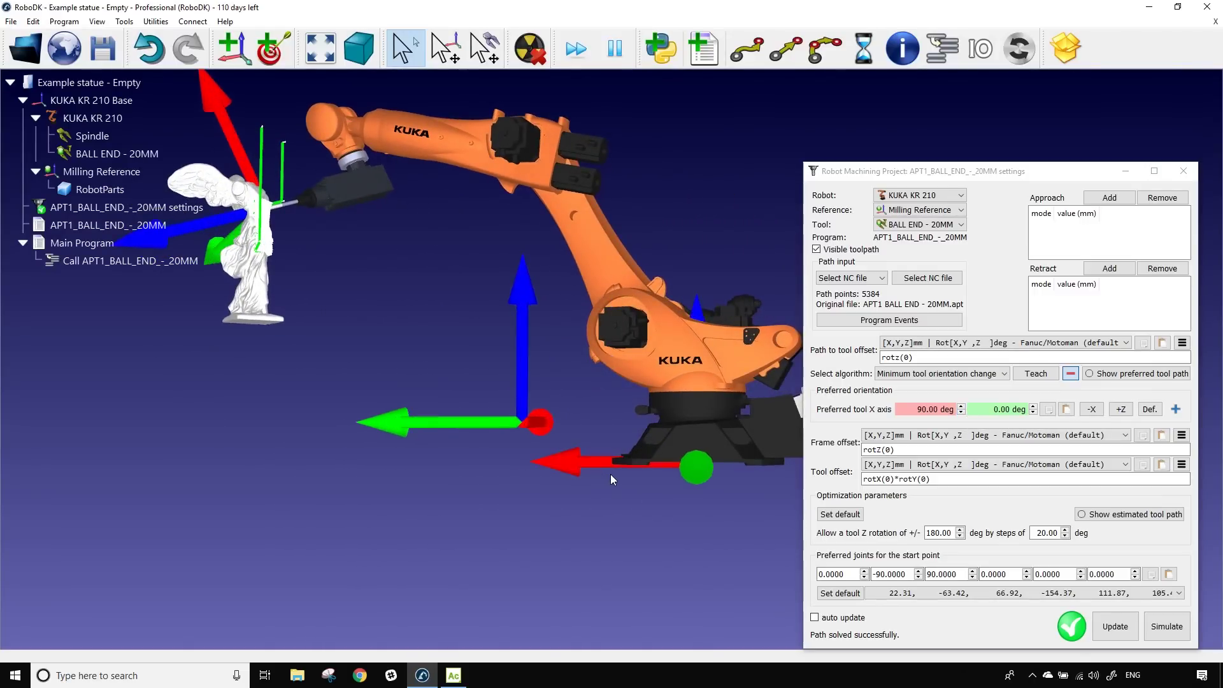
drag(521, 430, 367, 568)
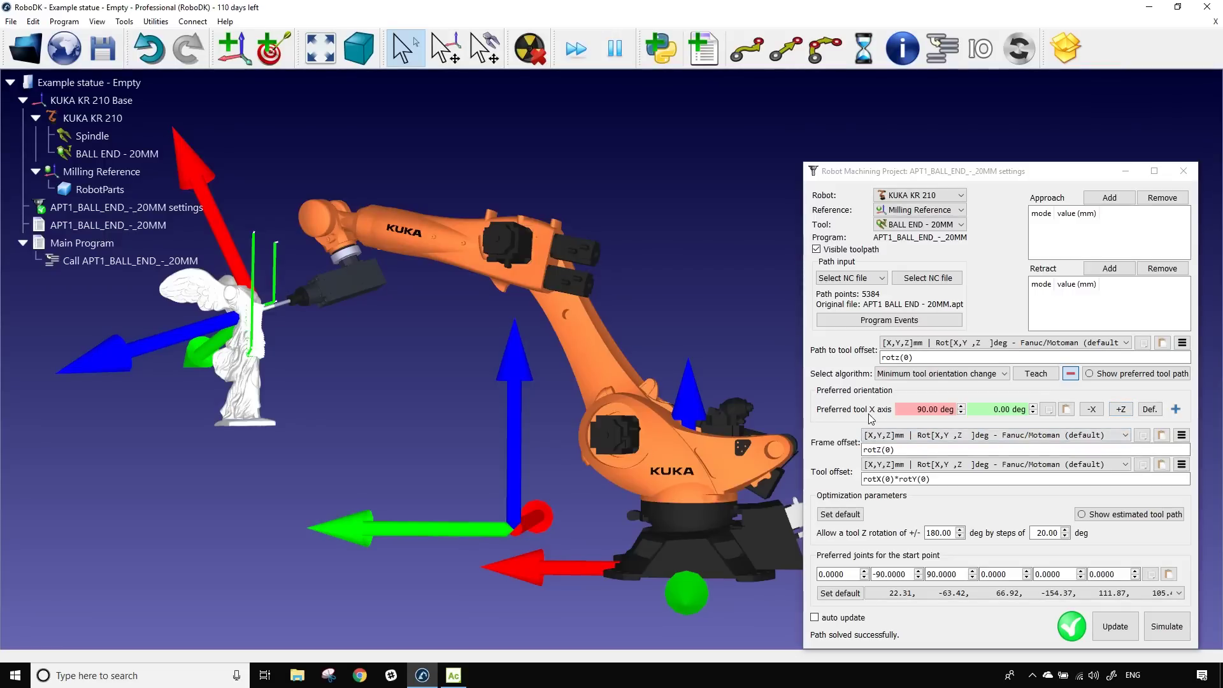
Step: Set the preferred tool X axis to +Z, then update and simulate the machining program
click(1121, 414)
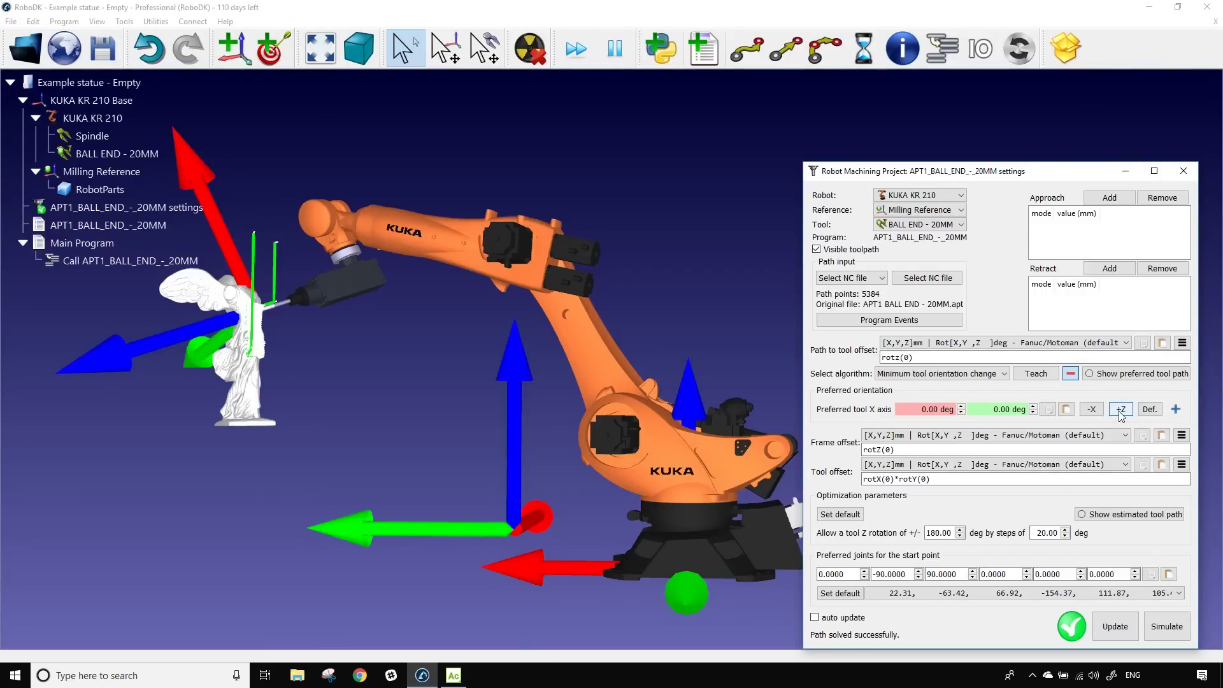
click(1121, 410)
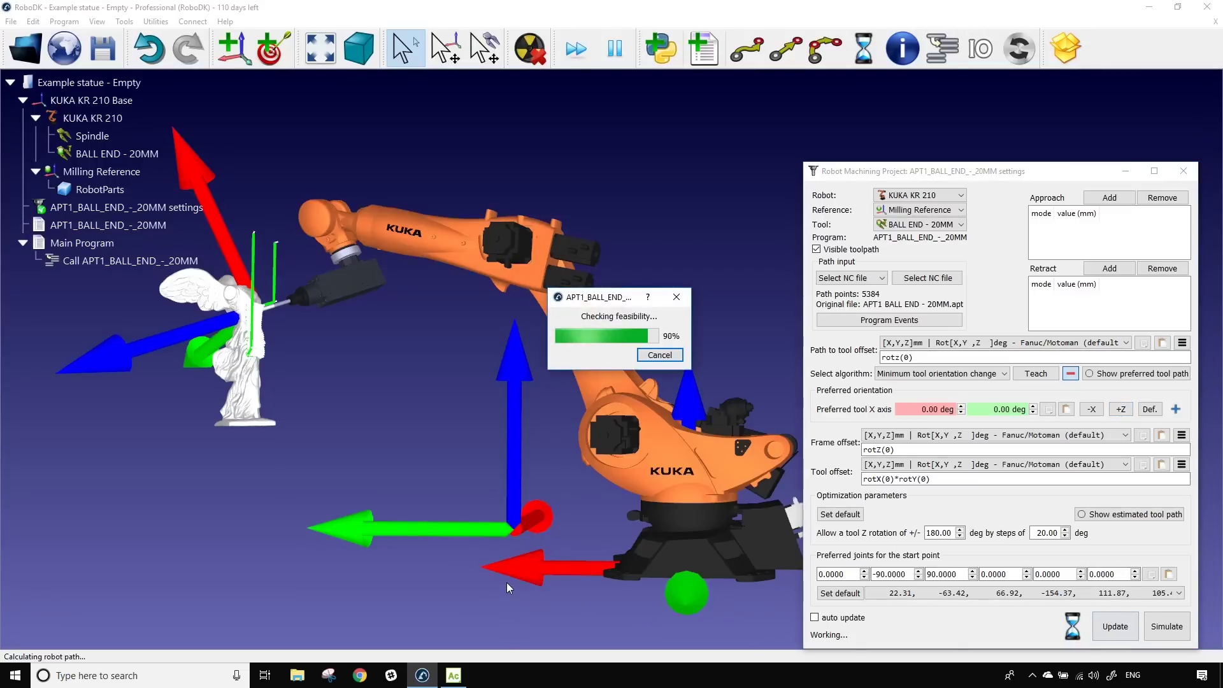
click(1169, 628)
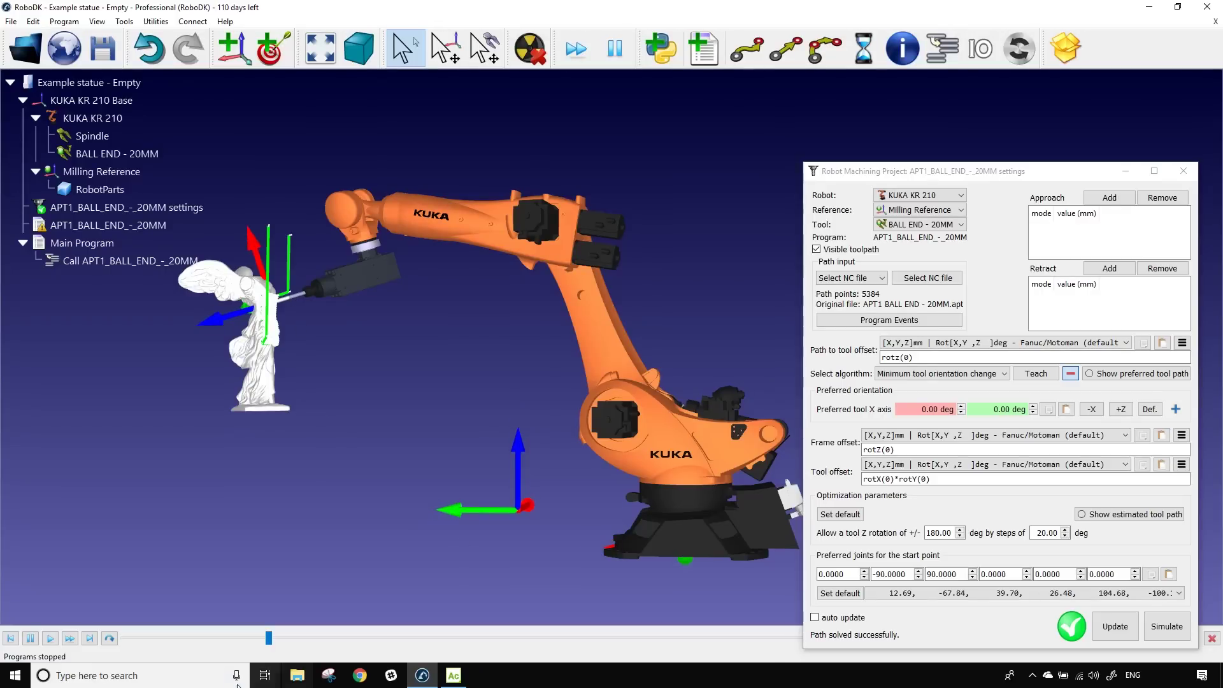
mouse_move(270, 638)
mouse_down()
mouse_move(995, 656)
mouse_move(212, 636)
mouse_move(275, 634)
mouse_up()
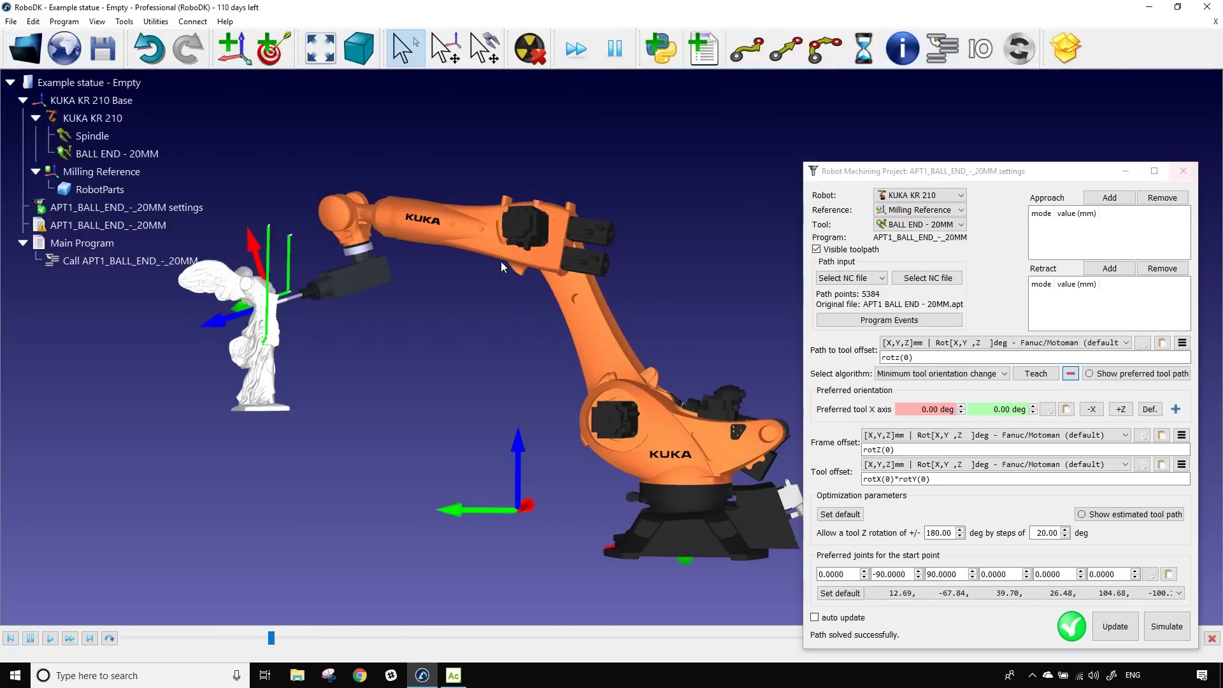
Step: Open the KUKA KR 210 panel, move the robot to its home position and simulate the machining program from there
double_click(96, 119)
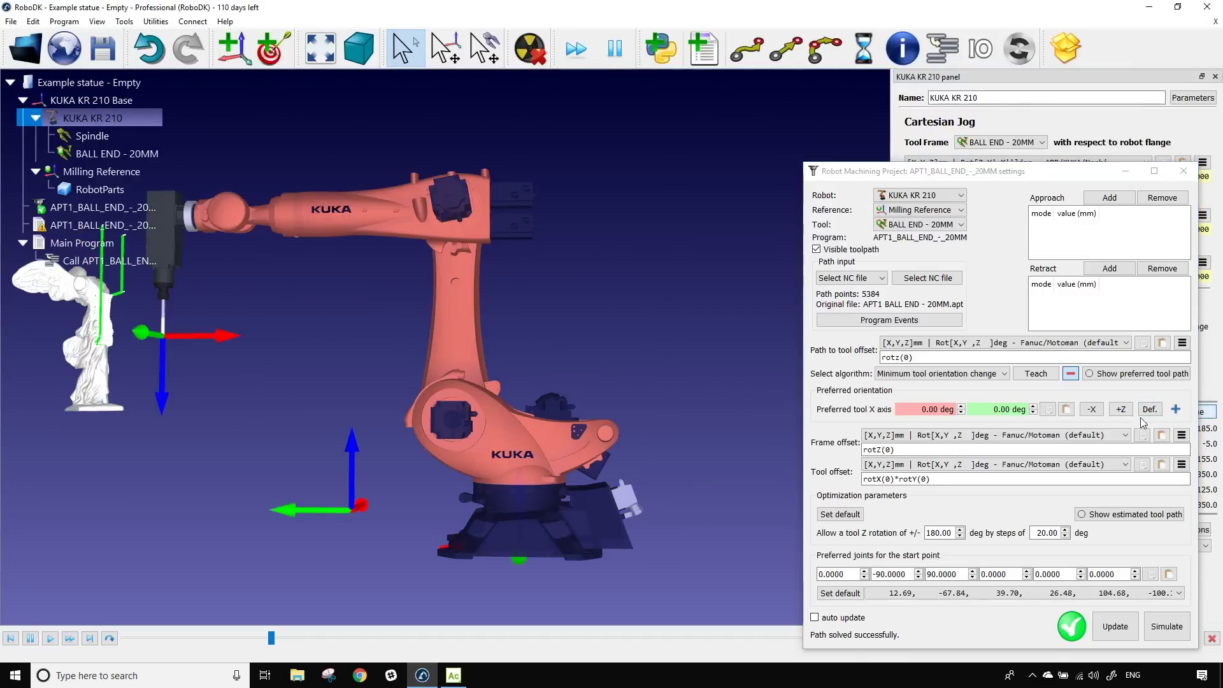
drag(394, 388, 605, 415)
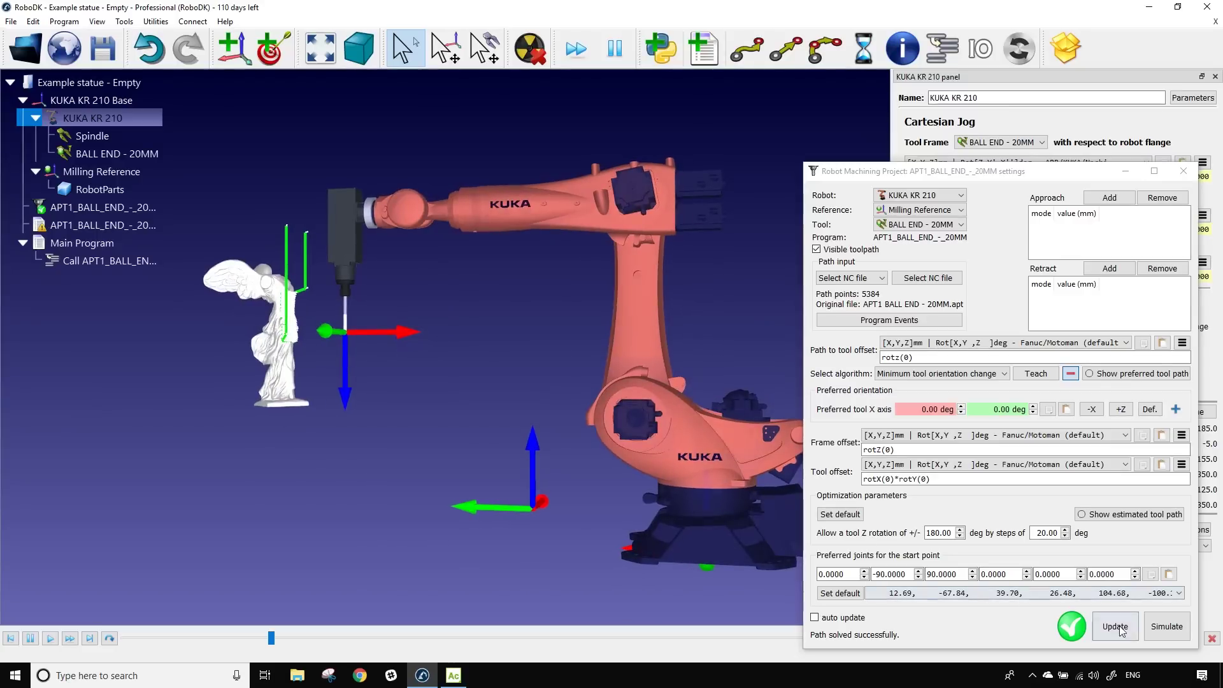
click(1166, 626)
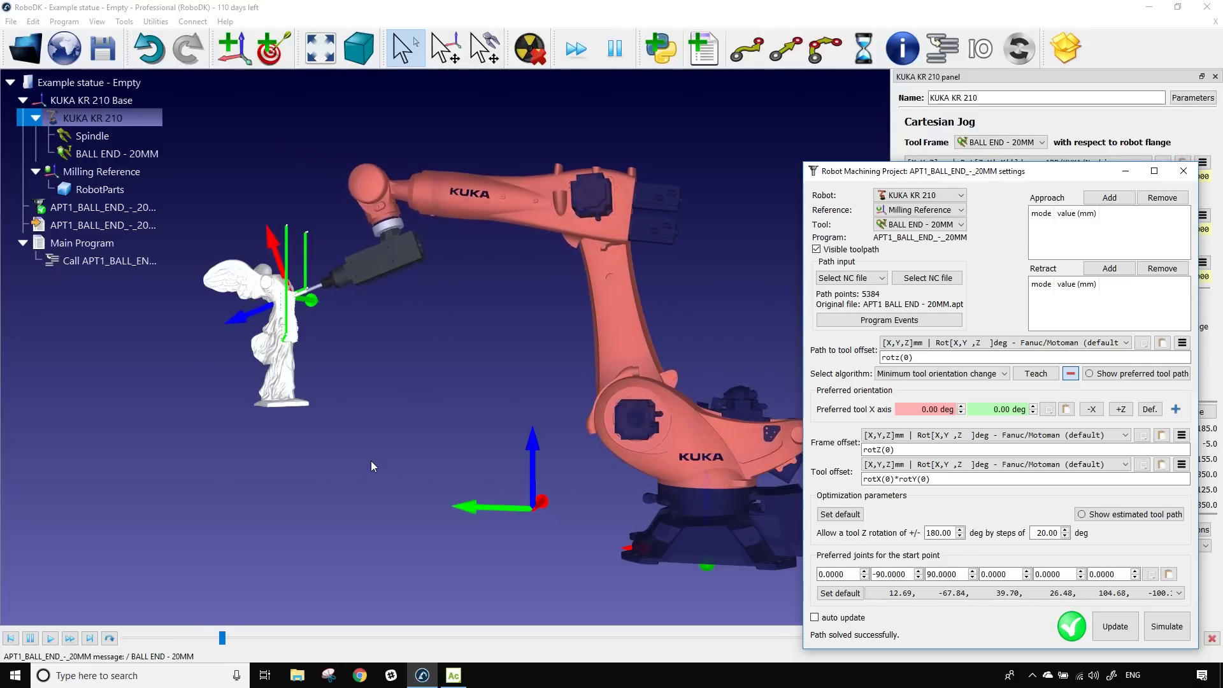
click(372, 466)
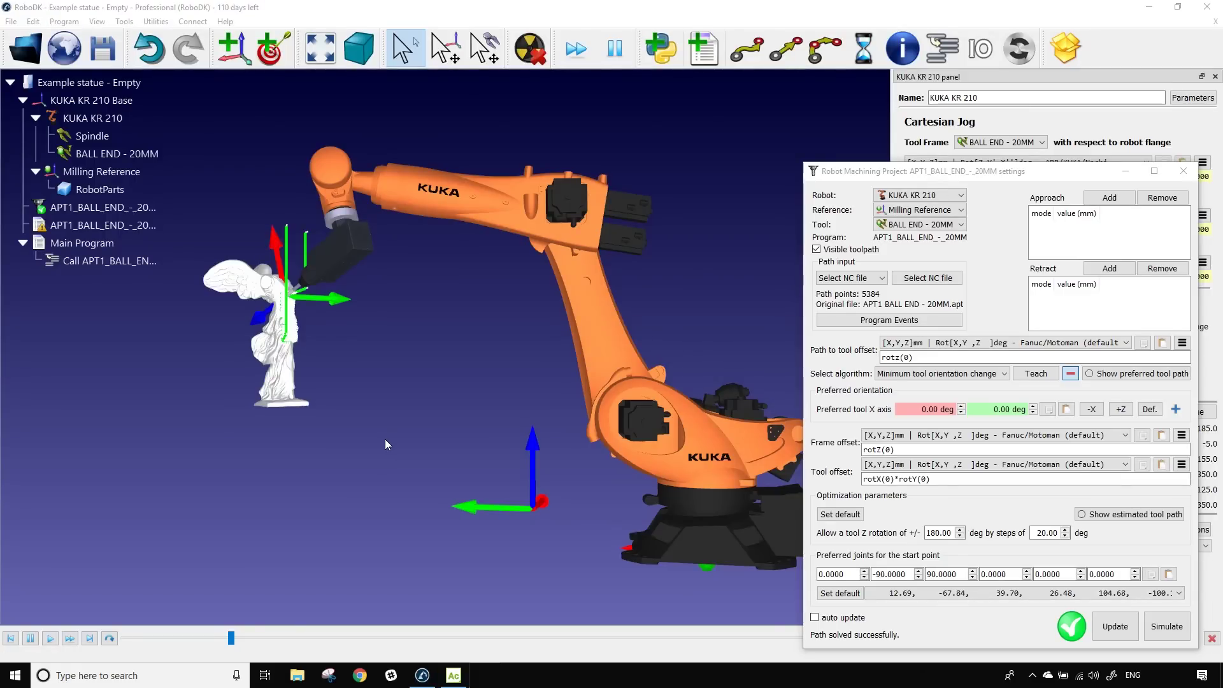
Step: Examine the toolpath on the statue up close and move the machining settings window to inspect the robot's joint limits
scroll(273, 288, up, 3)
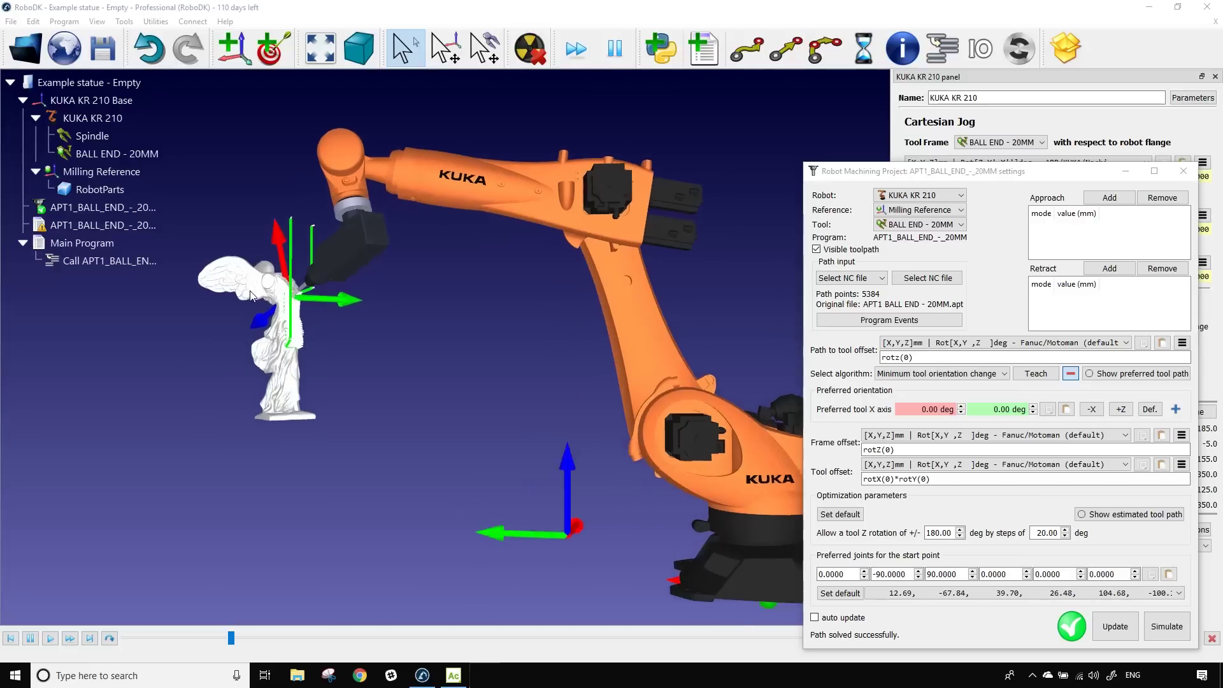
drag(272, 285, 522, 279)
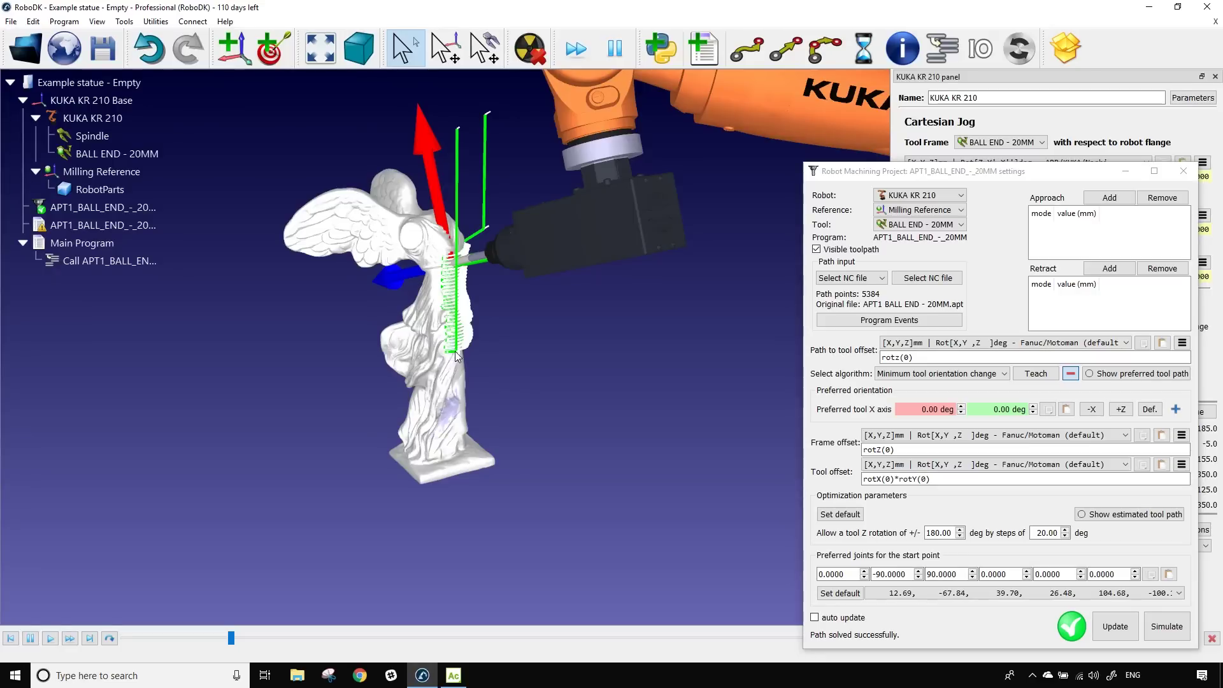
drag(450, 350, 456, 385)
scroll(414, 346, down, 3)
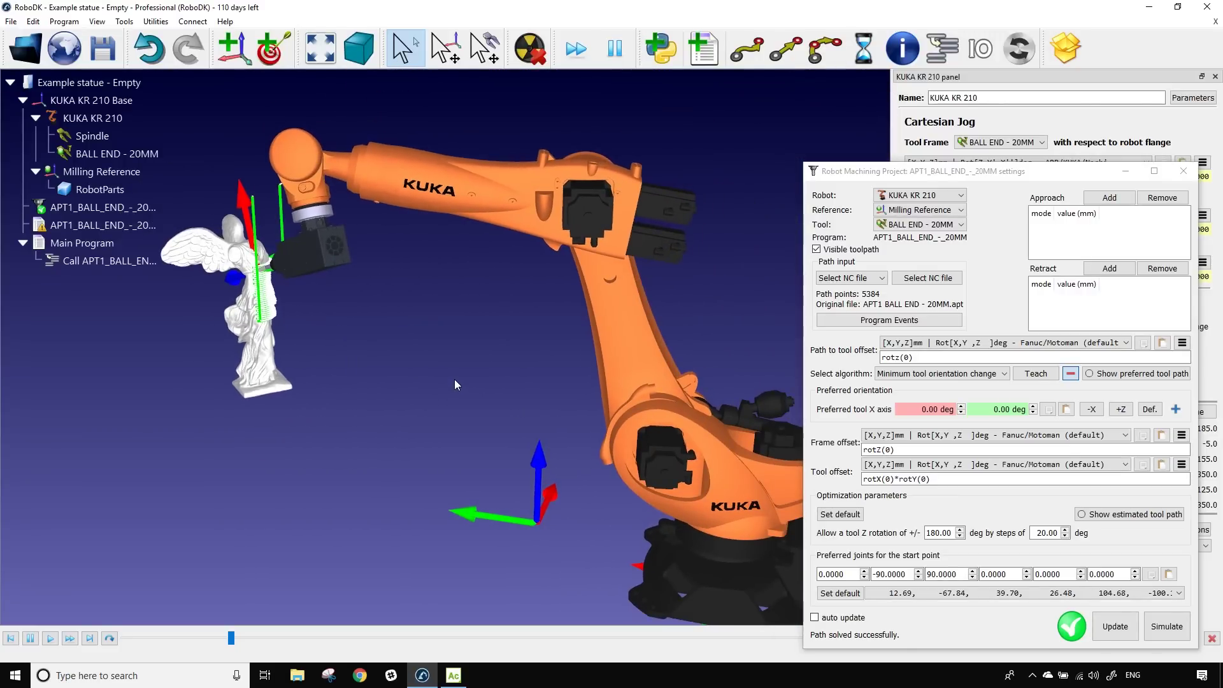
drag(959, 174, 561, 136)
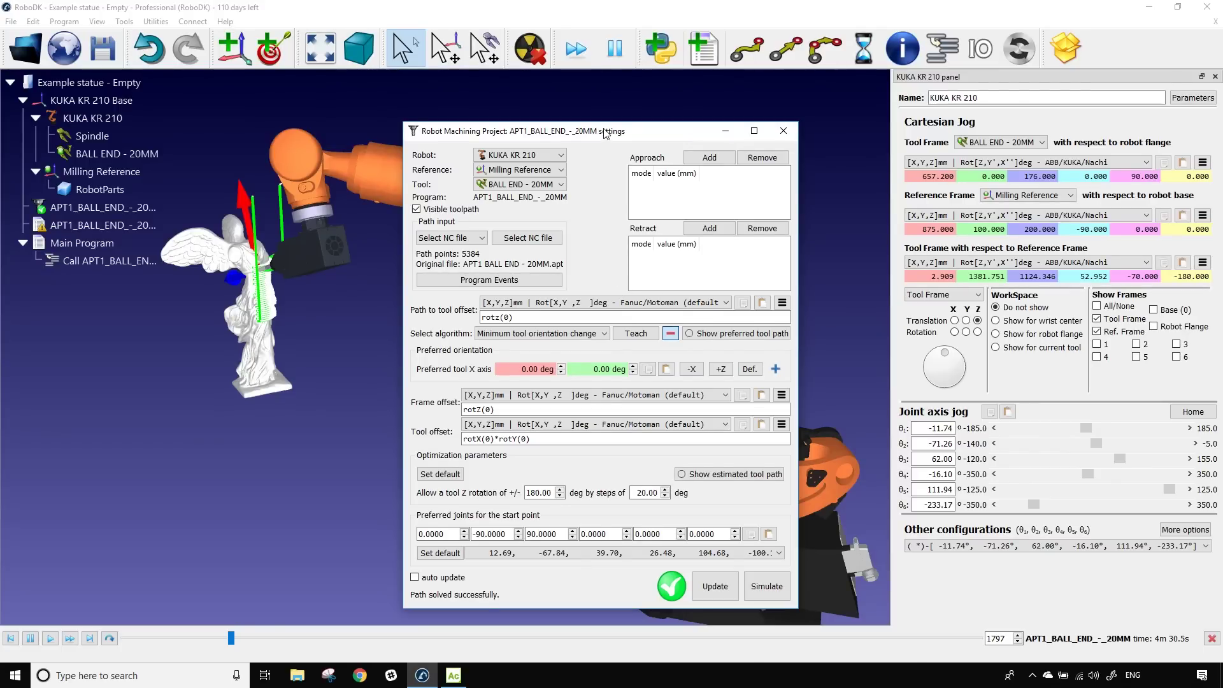
drag(605, 133, 775, 137)
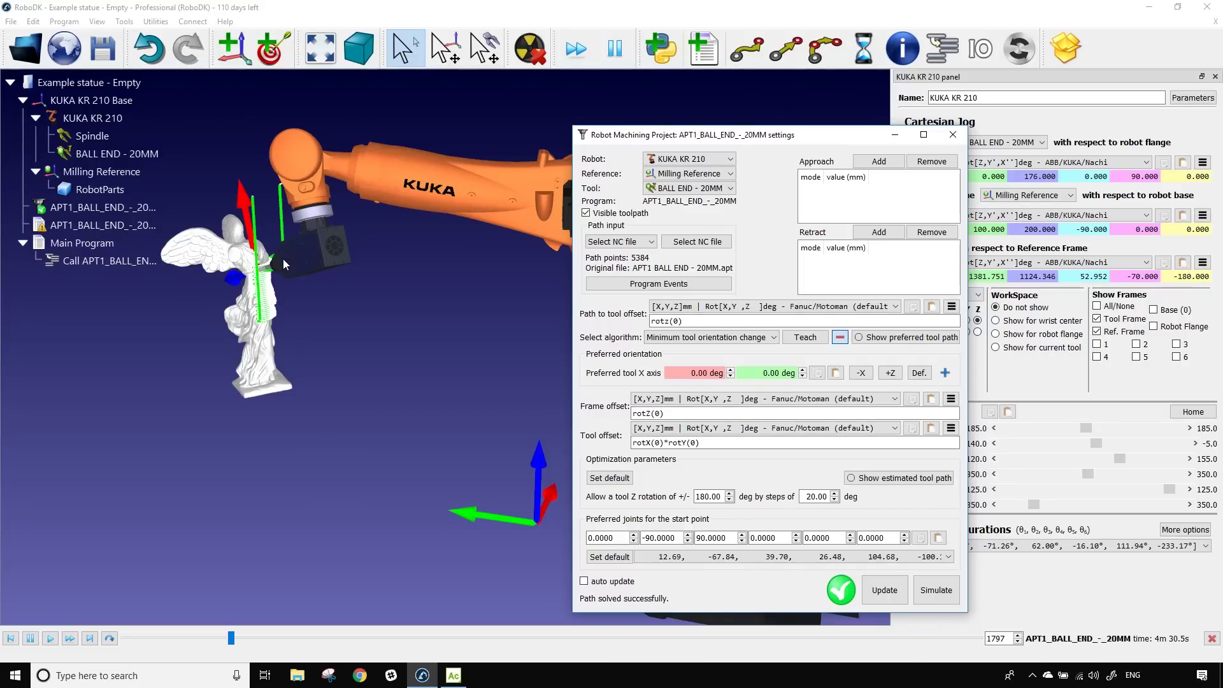
Step: In the program events, set the path start event to SpindleOn and the path finish event to SpindleOff
click(623, 288)
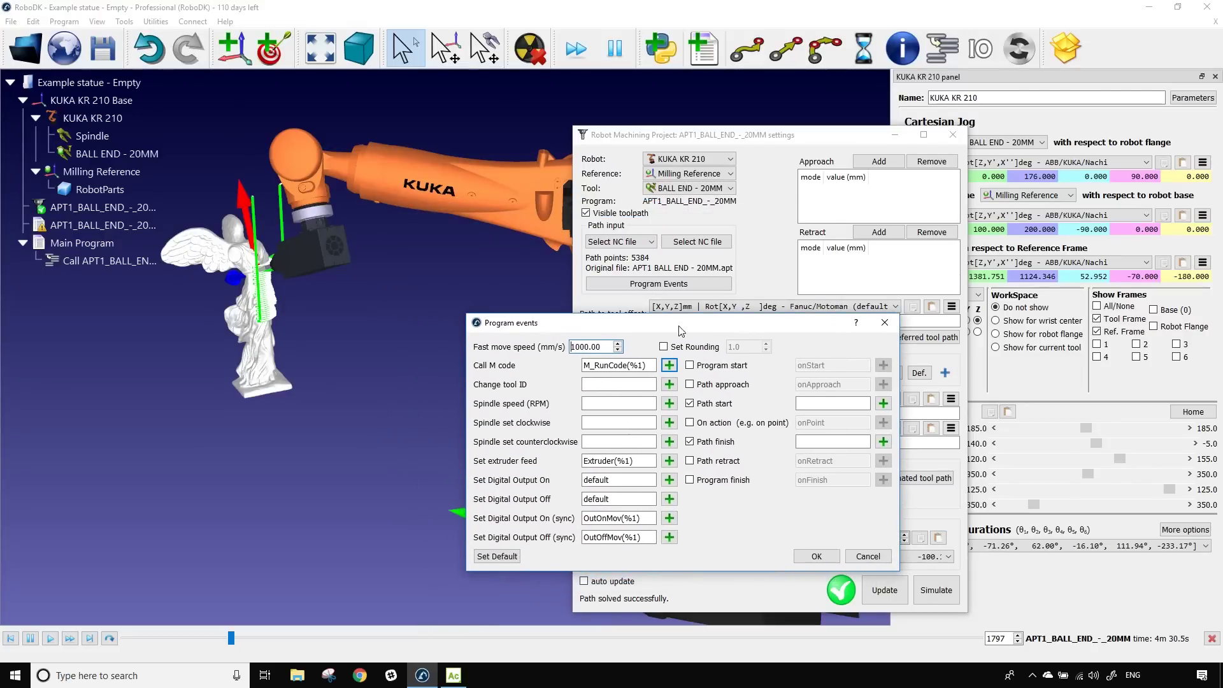
drag(470, 325, 463, 219)
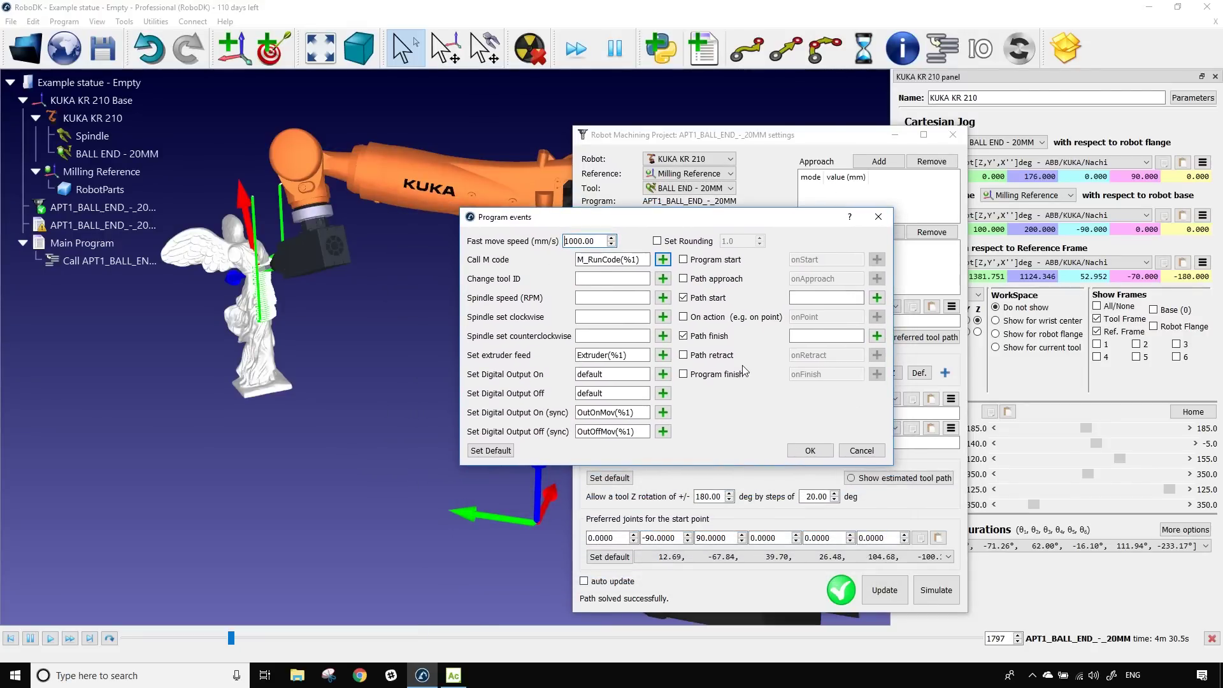
click(796, 298)
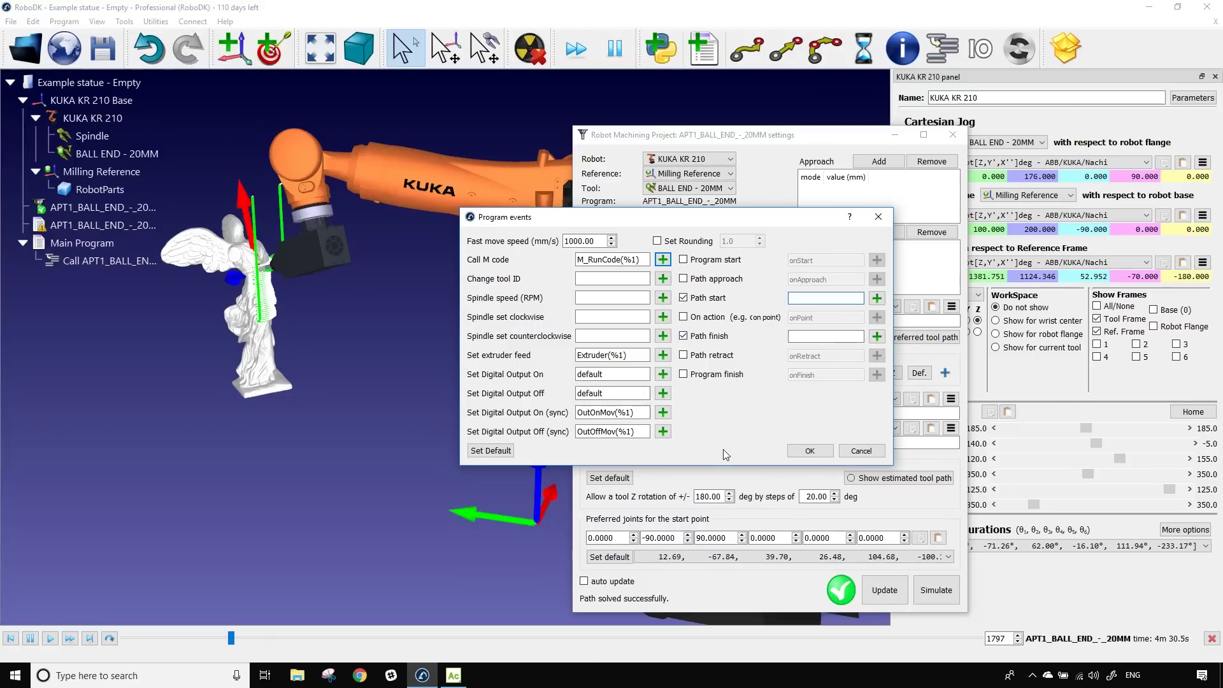
click(808, 296)
text(SpindleOn)
click(819, 336)
text(Spindle)
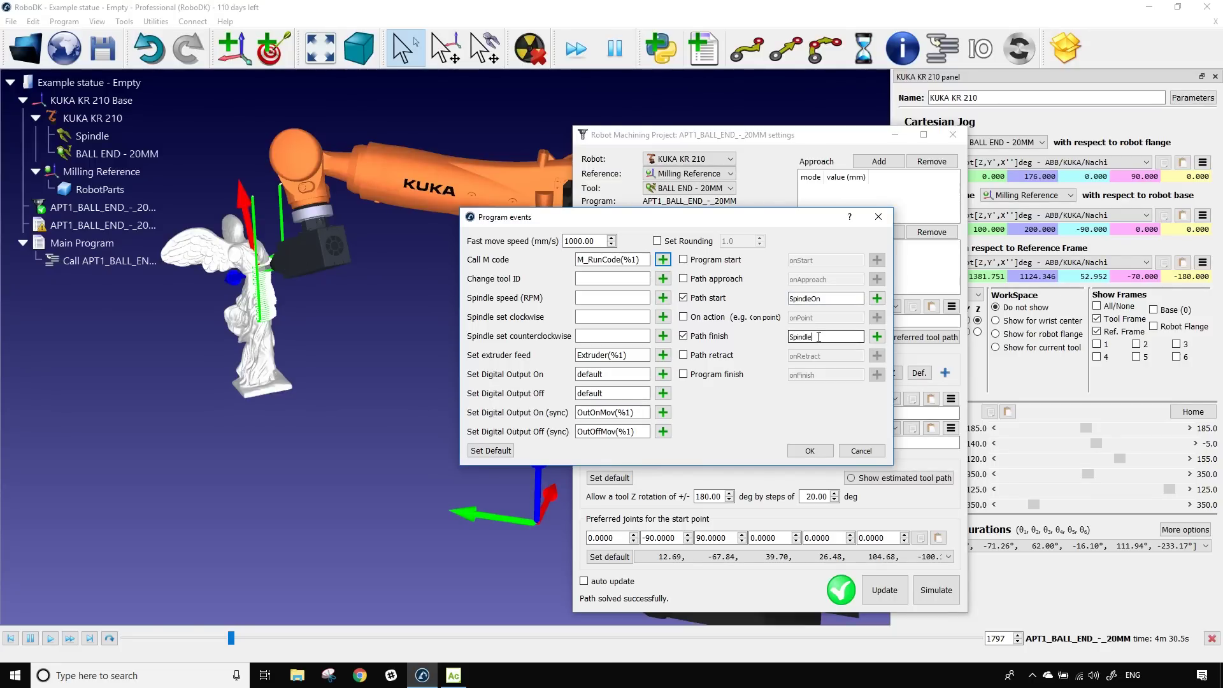
text(Off)
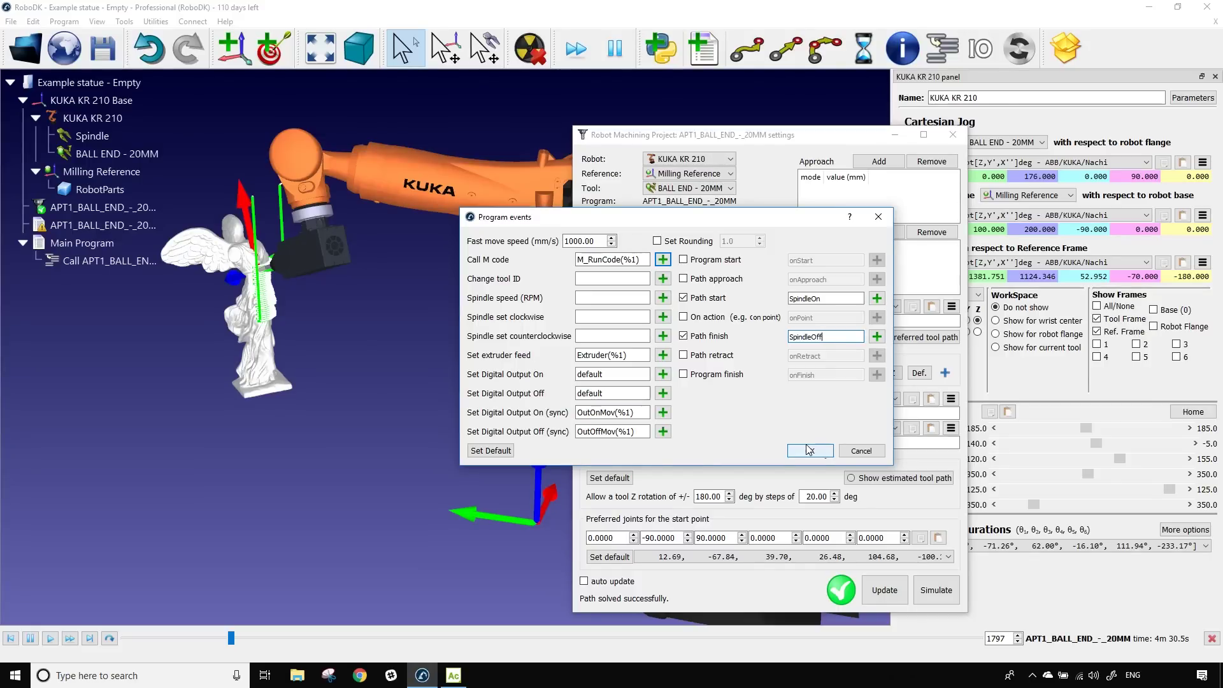
click(809, 450)
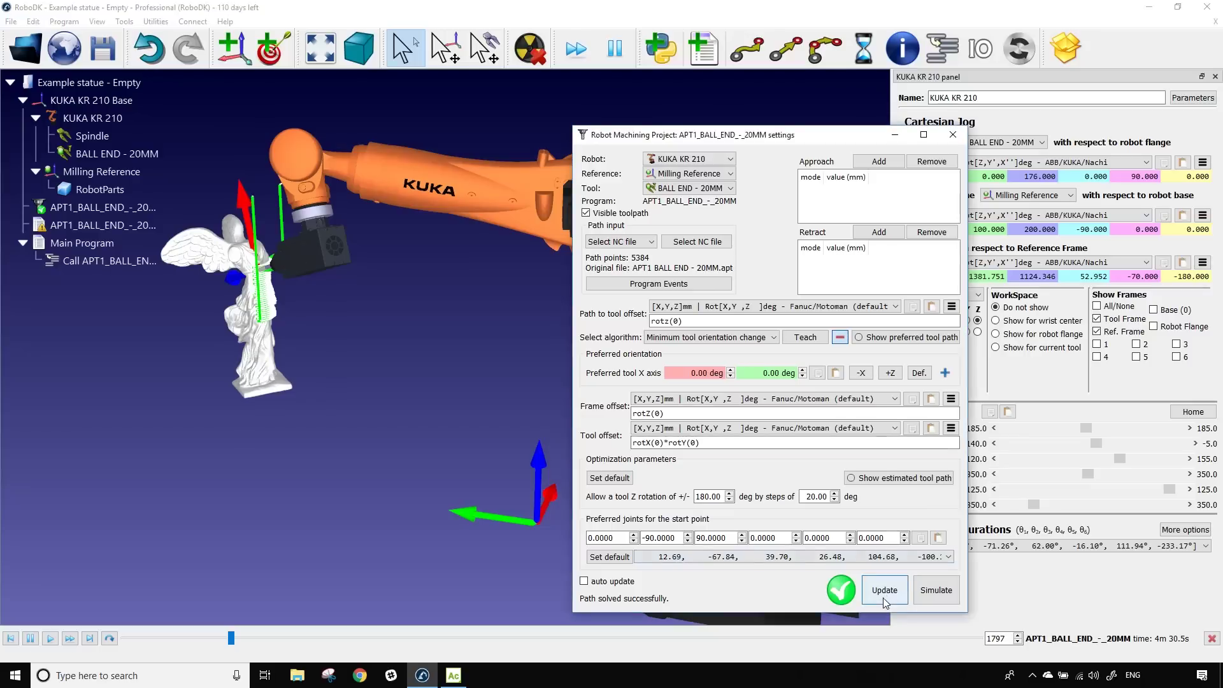
Step: Update the machining program with the spindle events and close the machining settings and robot panel
click(868, 586)
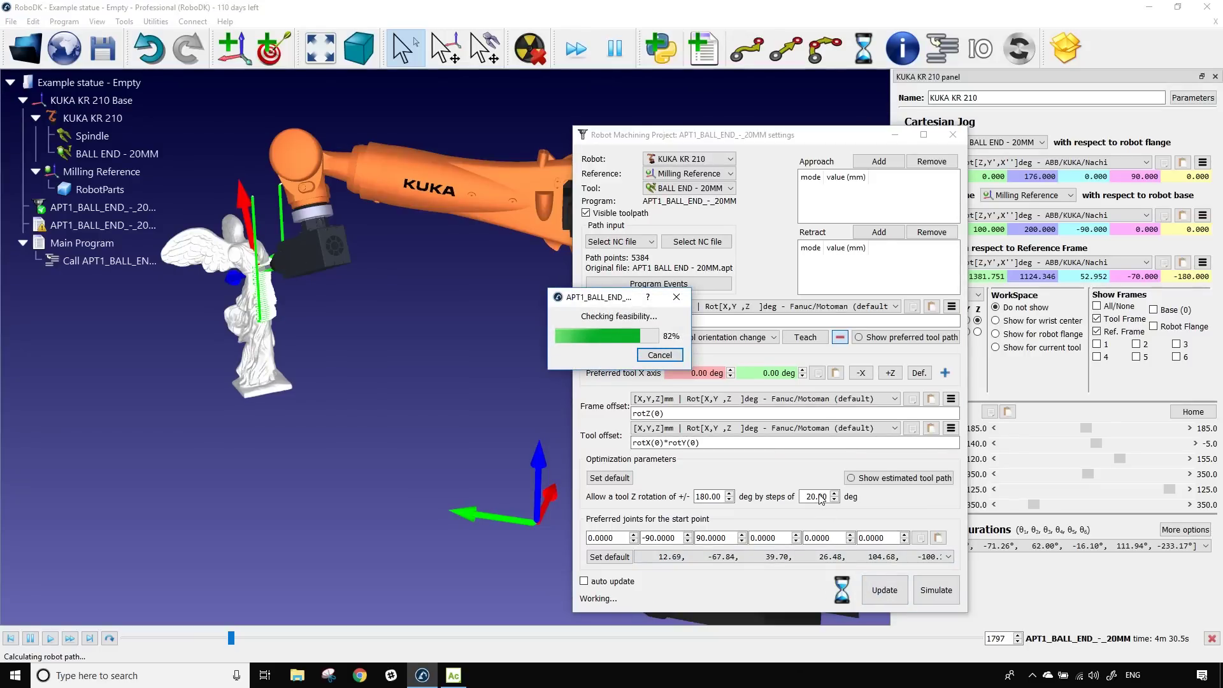
click(953, 134)
click(1214, 76)
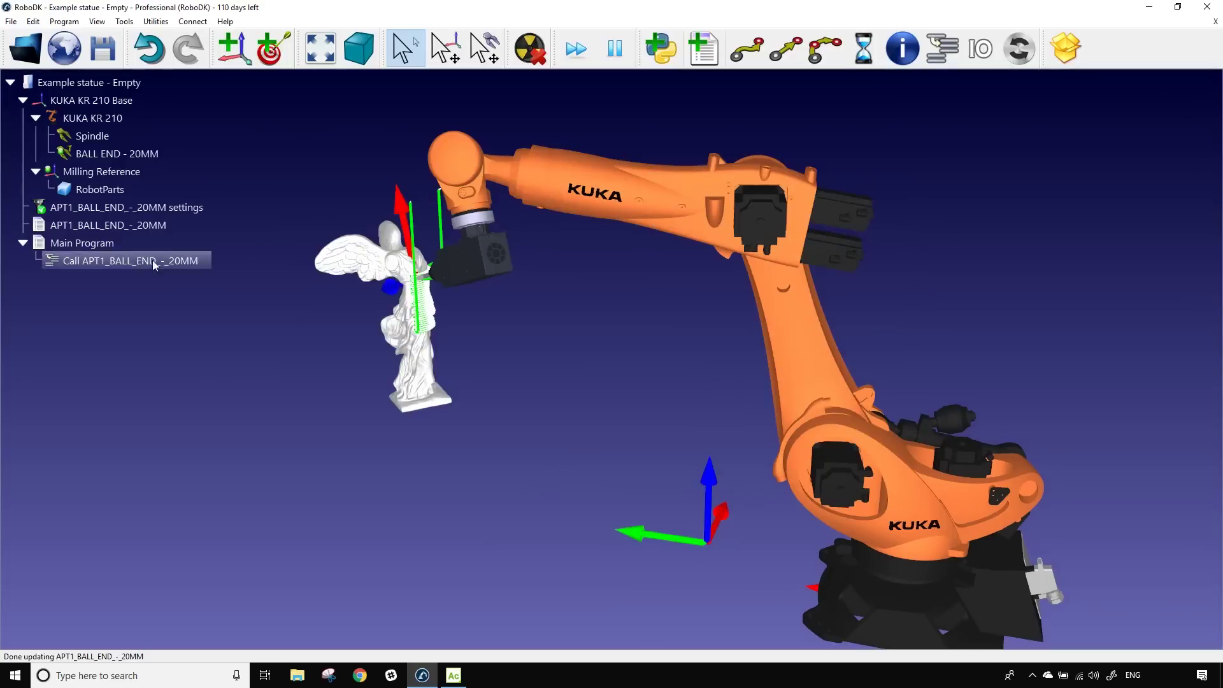
Step: Reopen the APT1_BALL_END_-_20MM settings and simulate the program with its spindle calls
double_click(129, 209)
click(1157, 583)
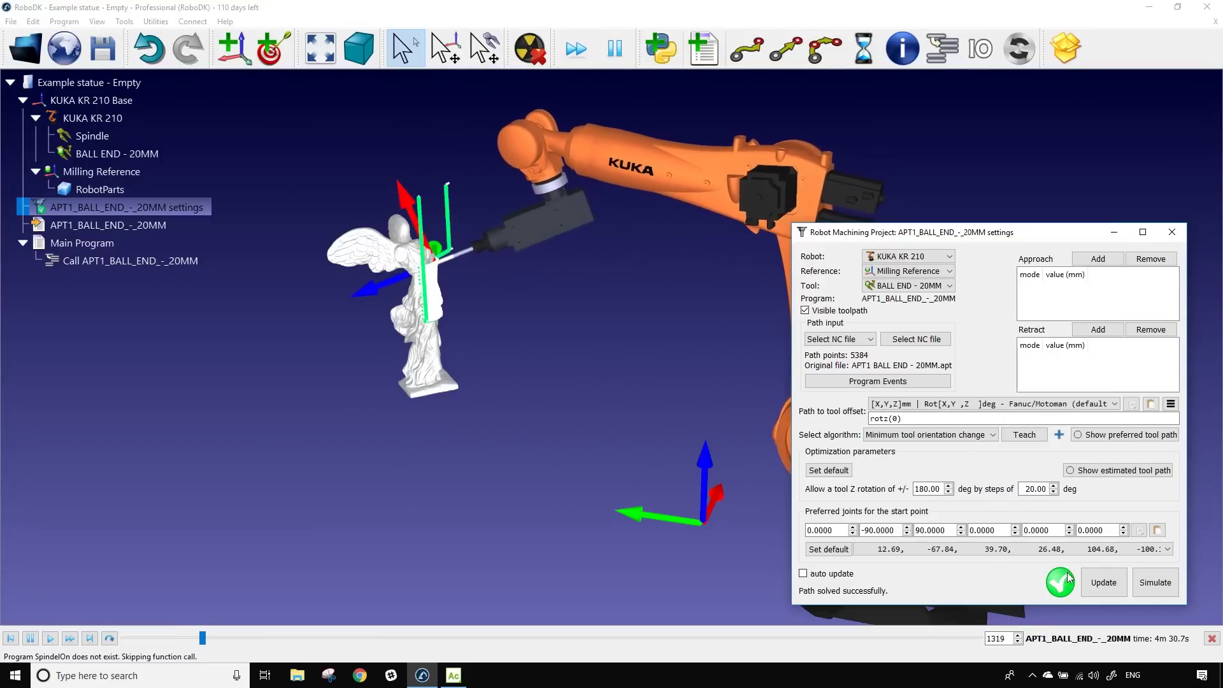
click(560, 489)
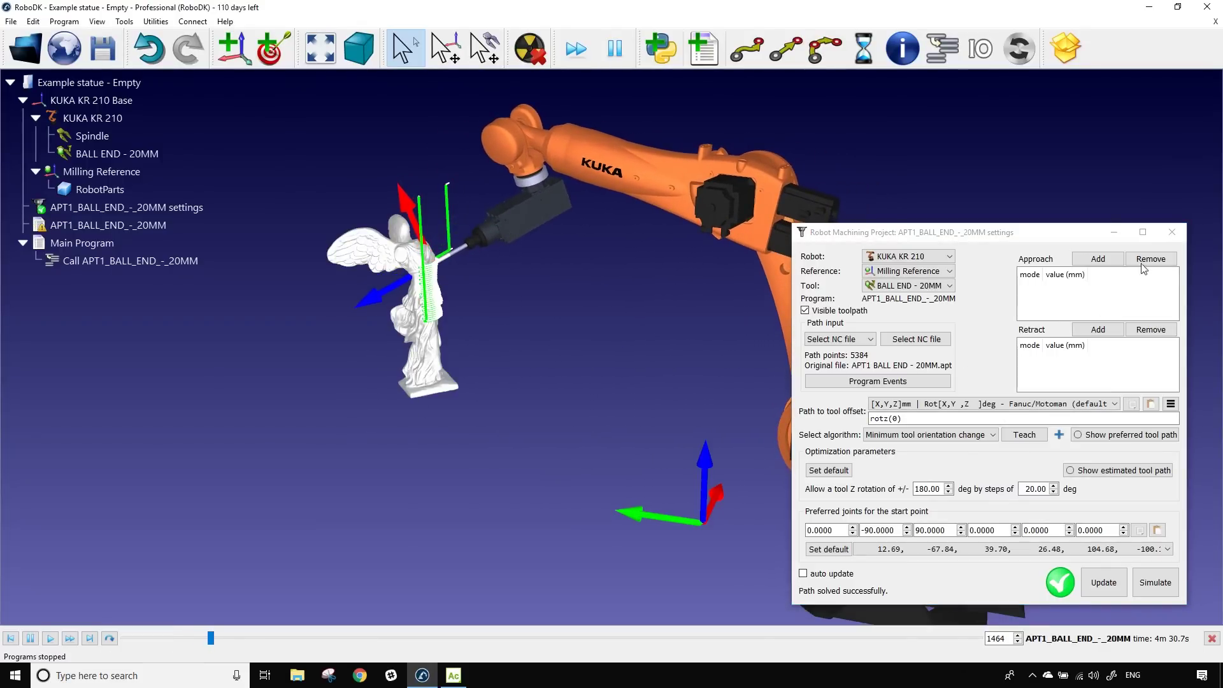
Step: Close the machining settings window and update the APT1_BALL_END_-_20MM program from its settings item
click(1171, 235)
click(1171, 235)
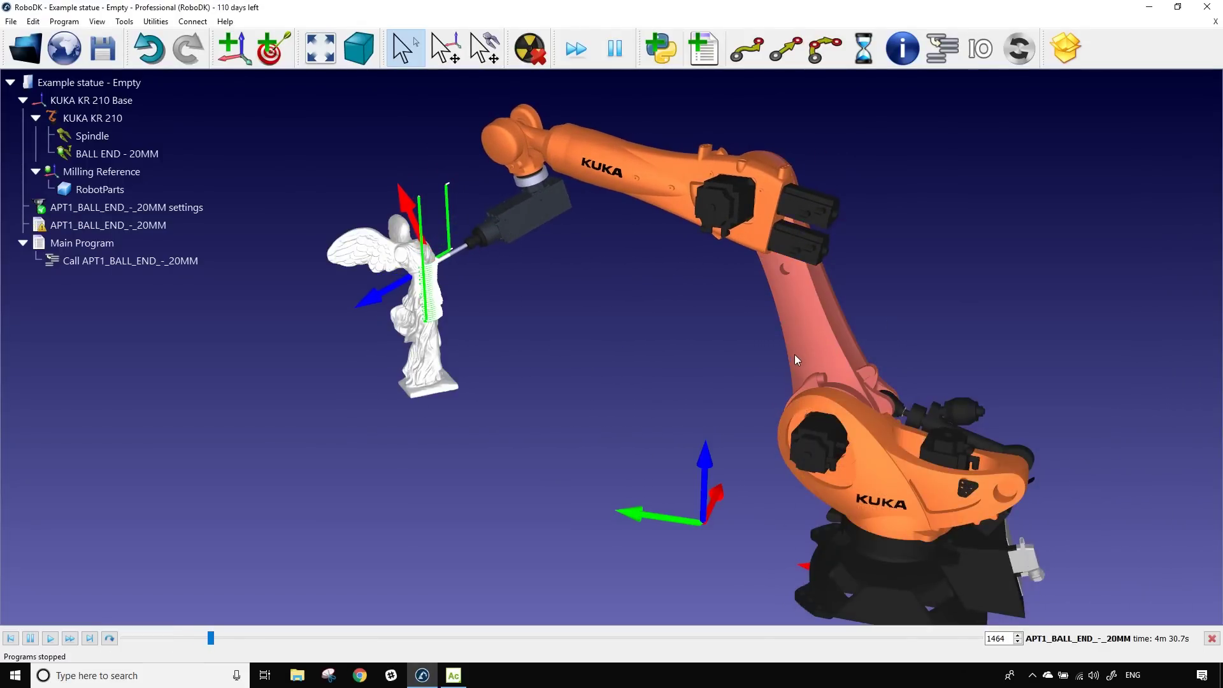
click(102, 207)
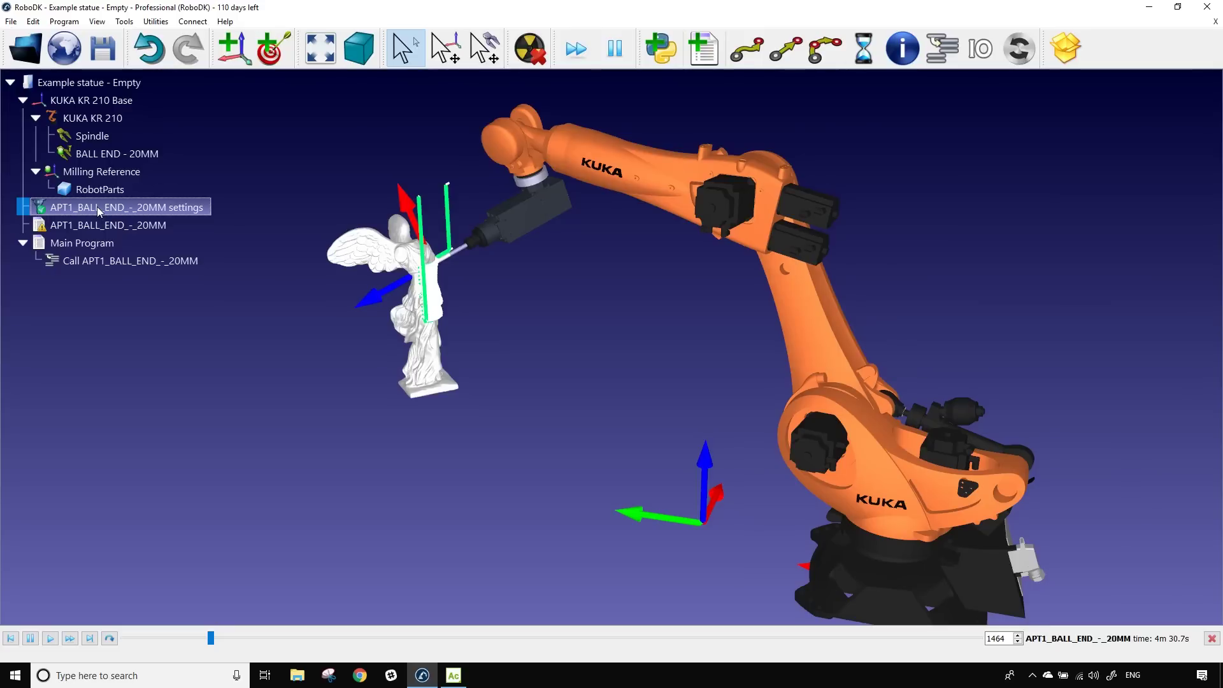
right_click(97, 207)
click(142, 319)
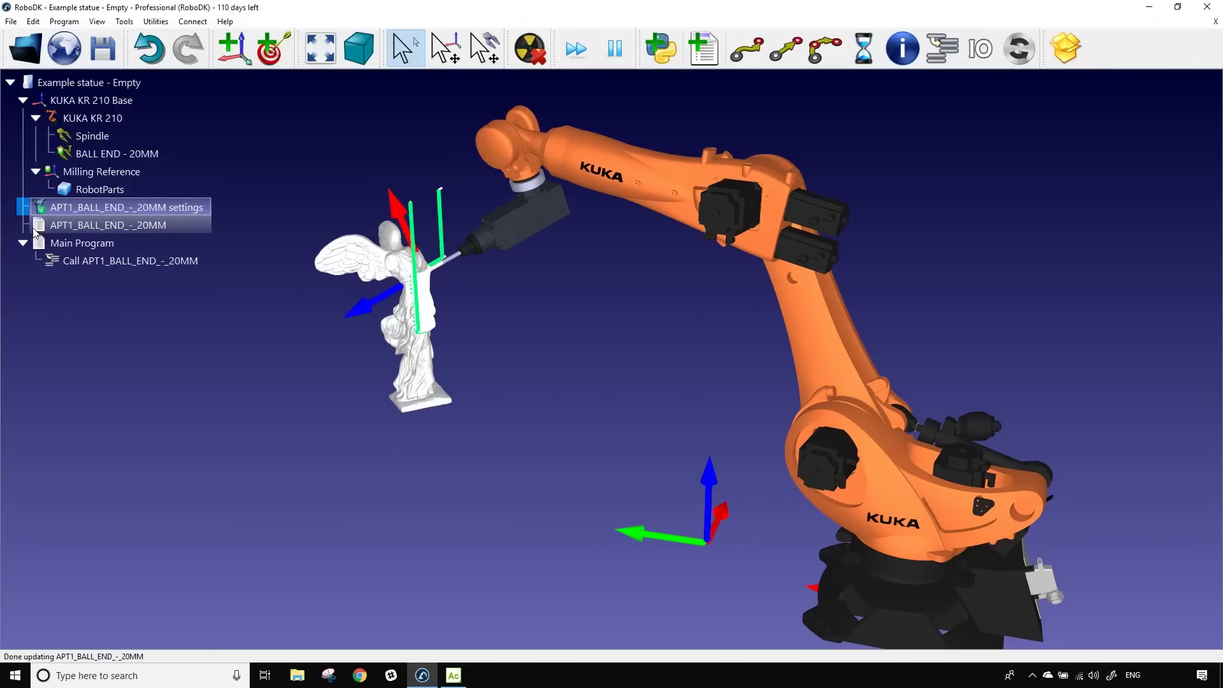
click(87, 338)
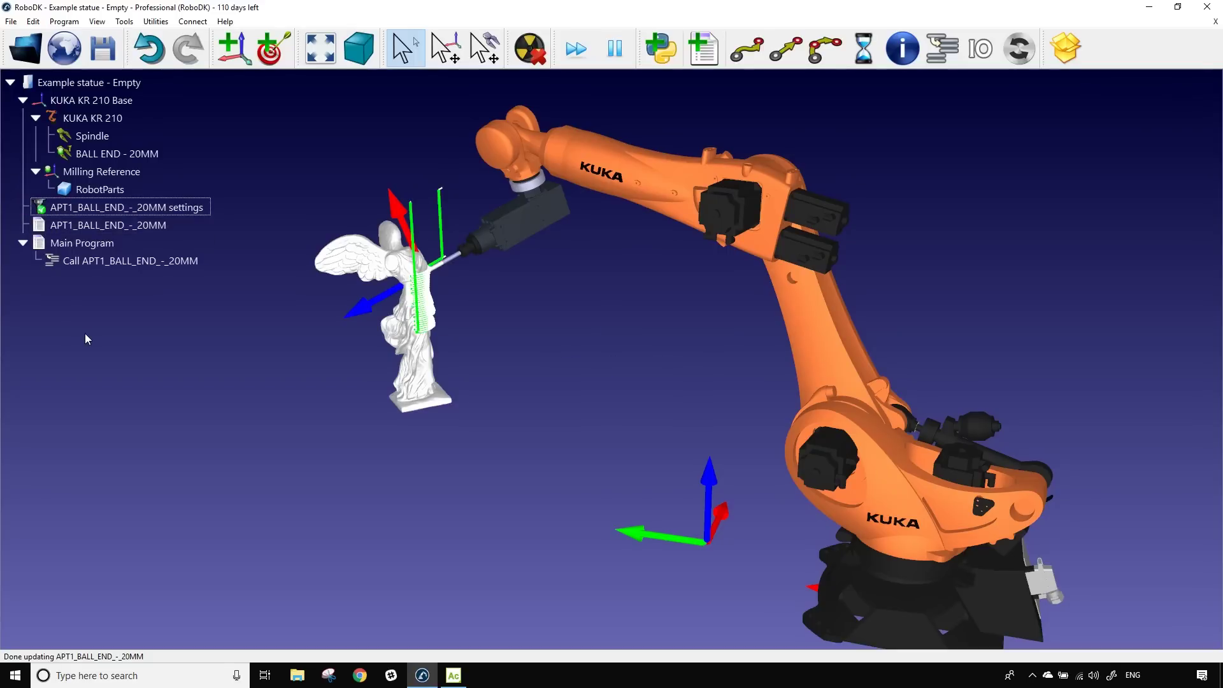
Step: Assign the KUKA_KRC4 post processor to the KUKA KR 210 robot
right_click(105, 122)
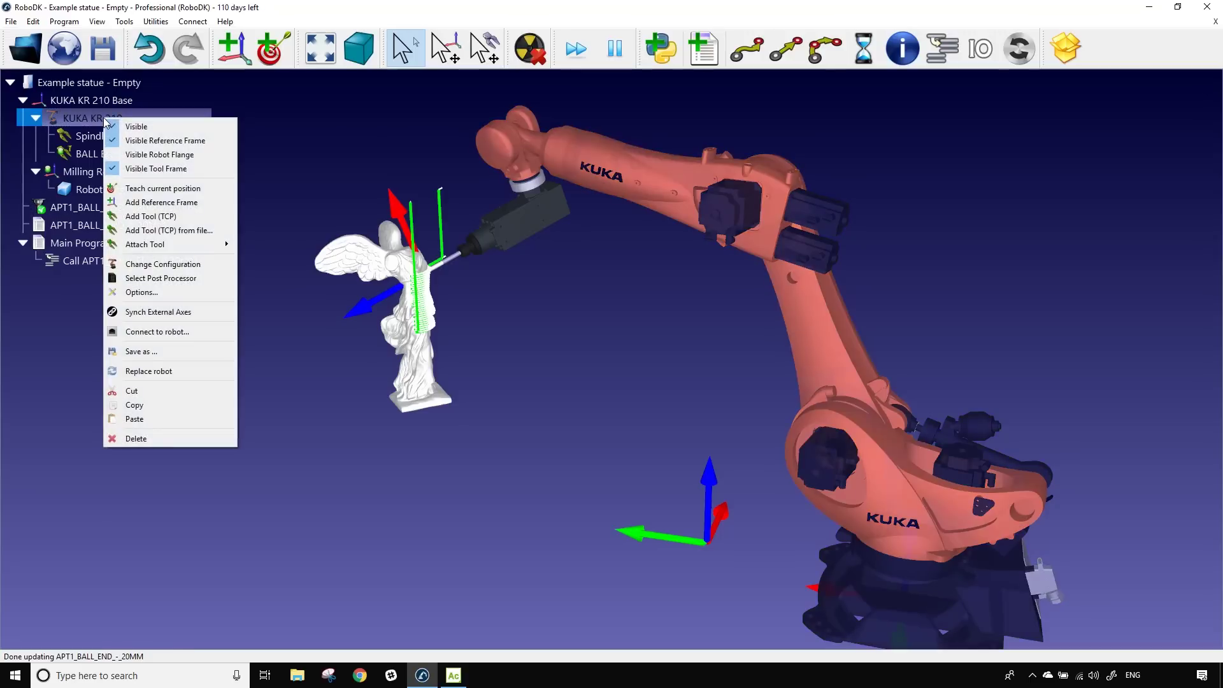
click(181, 280)
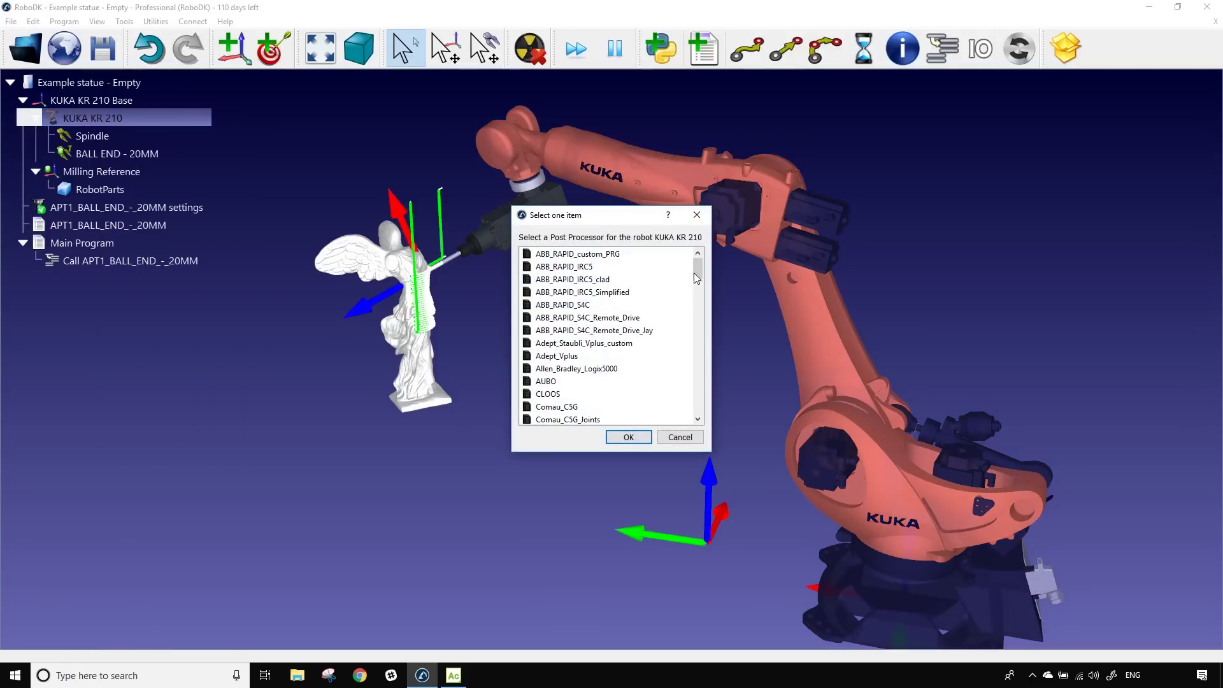
drag(701, 272, 697, 315)
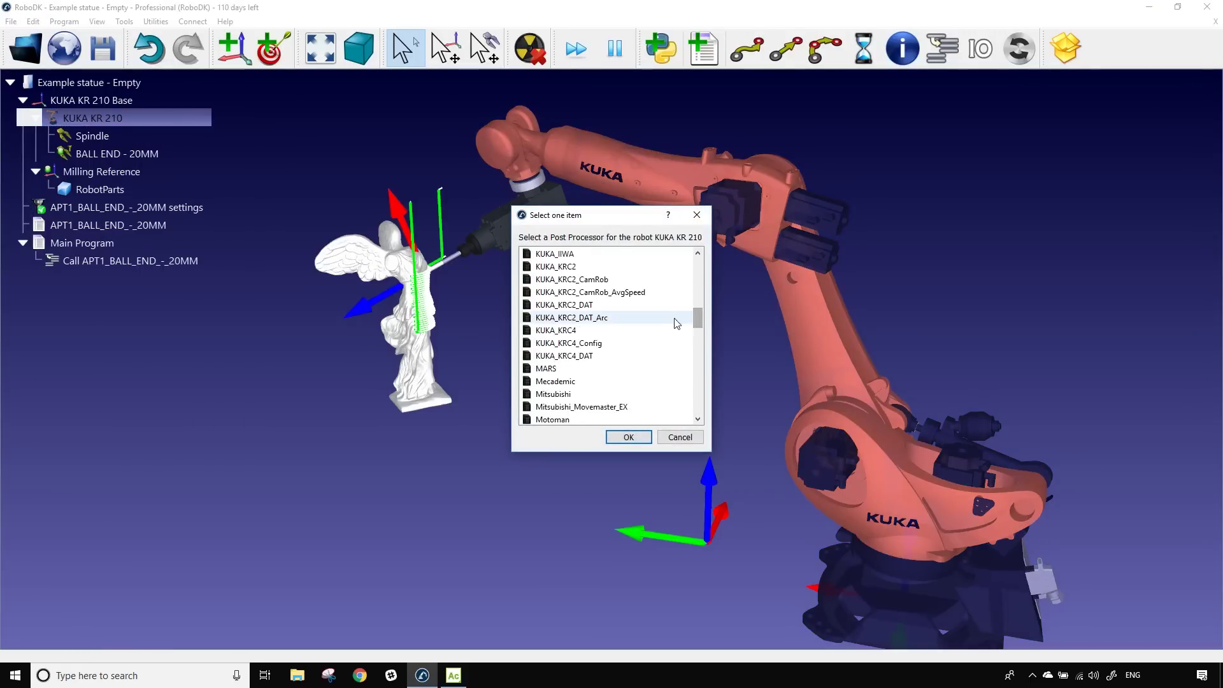
click(623, 331)
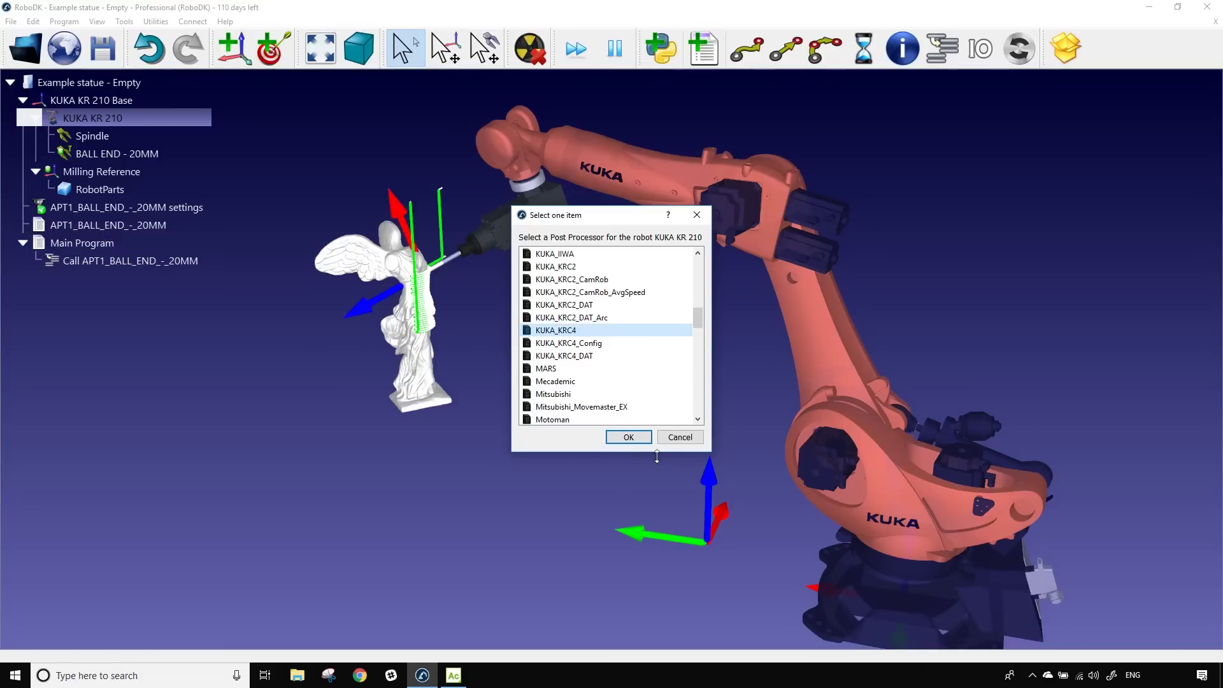
click(642, 440)
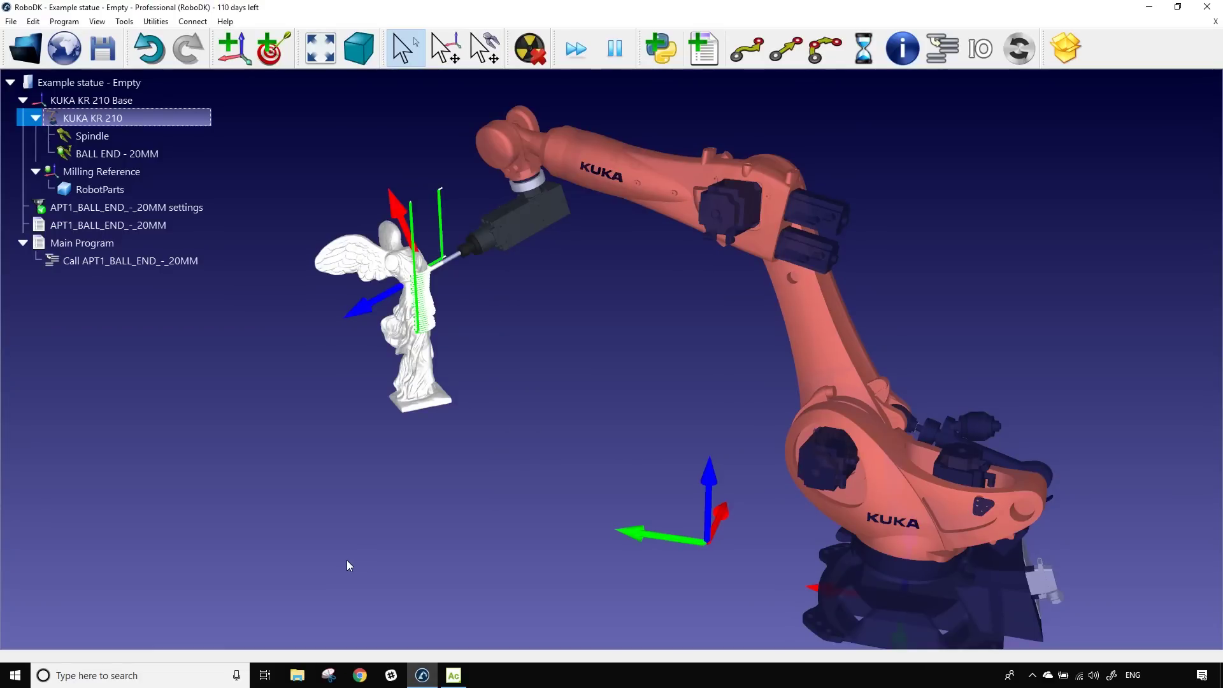
Step: Generate the robot program for APT1_BALL_END_-_20MM and bring up the generated APT1_BALL_END_-_20MM.src file
right_click(81, 224)
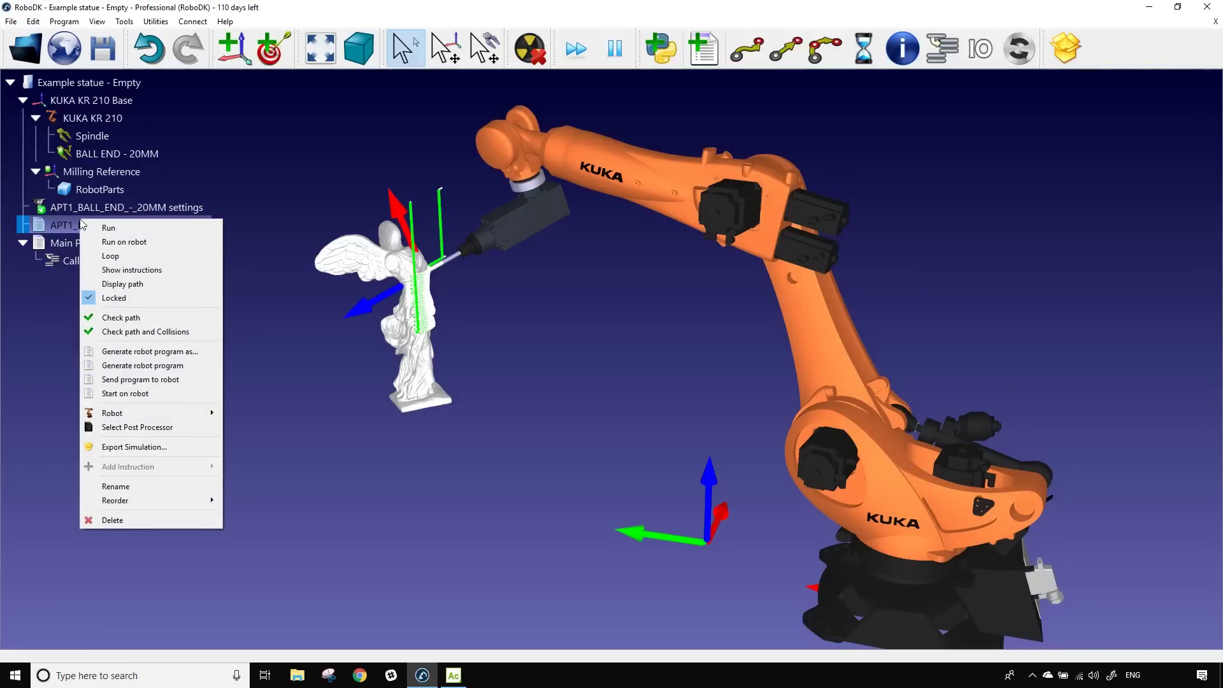
click(165, 366)
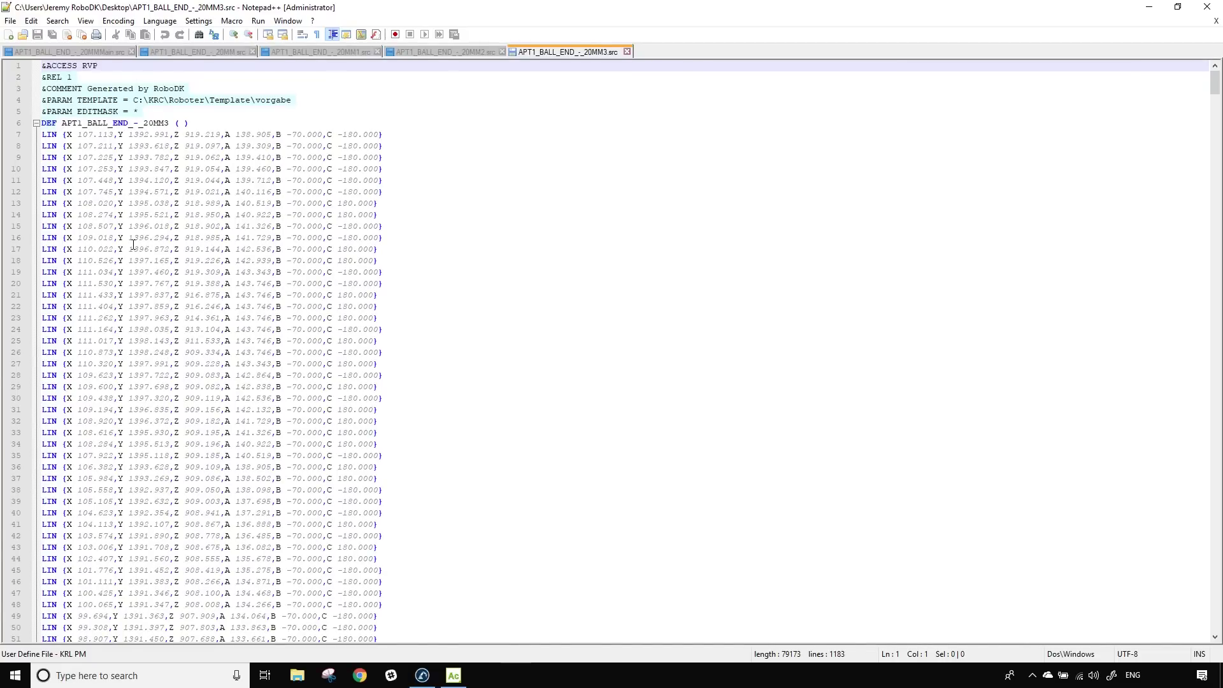
click(195, 52)
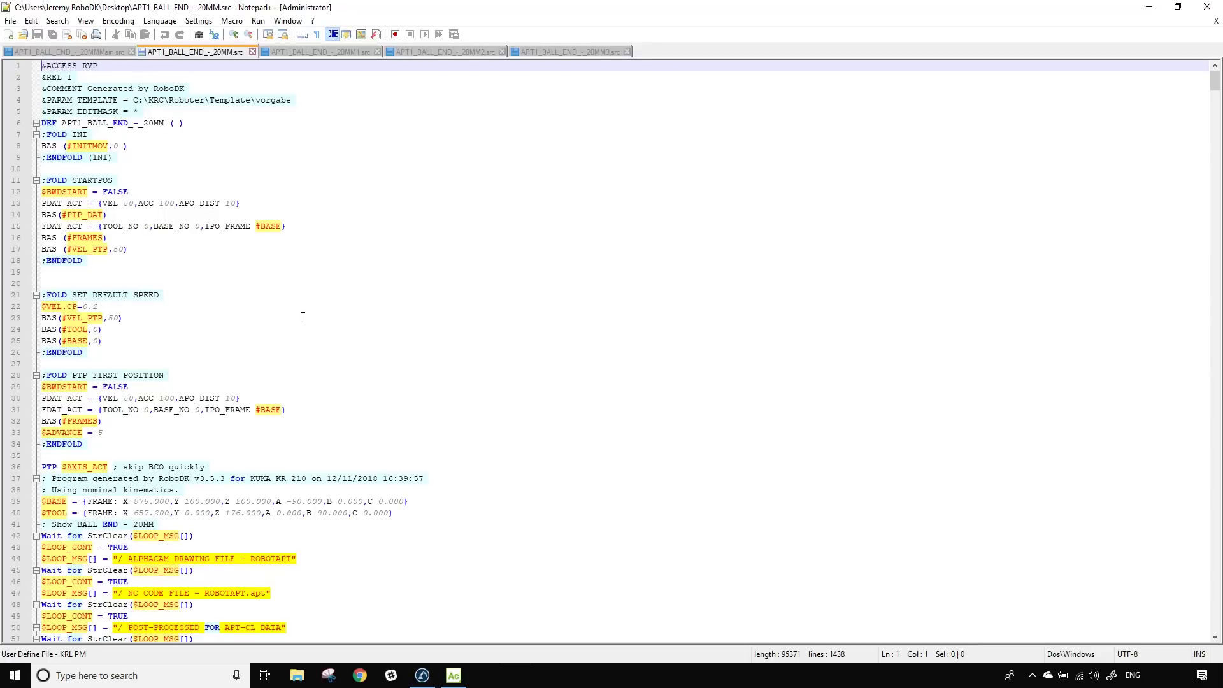
Step: Examine the base and tool frames, speed settings and first linear moves in APT1_BALL_END_-_20MM.src
scroll(303, 315, down, 3)
scroll(302, 314, down, 14)
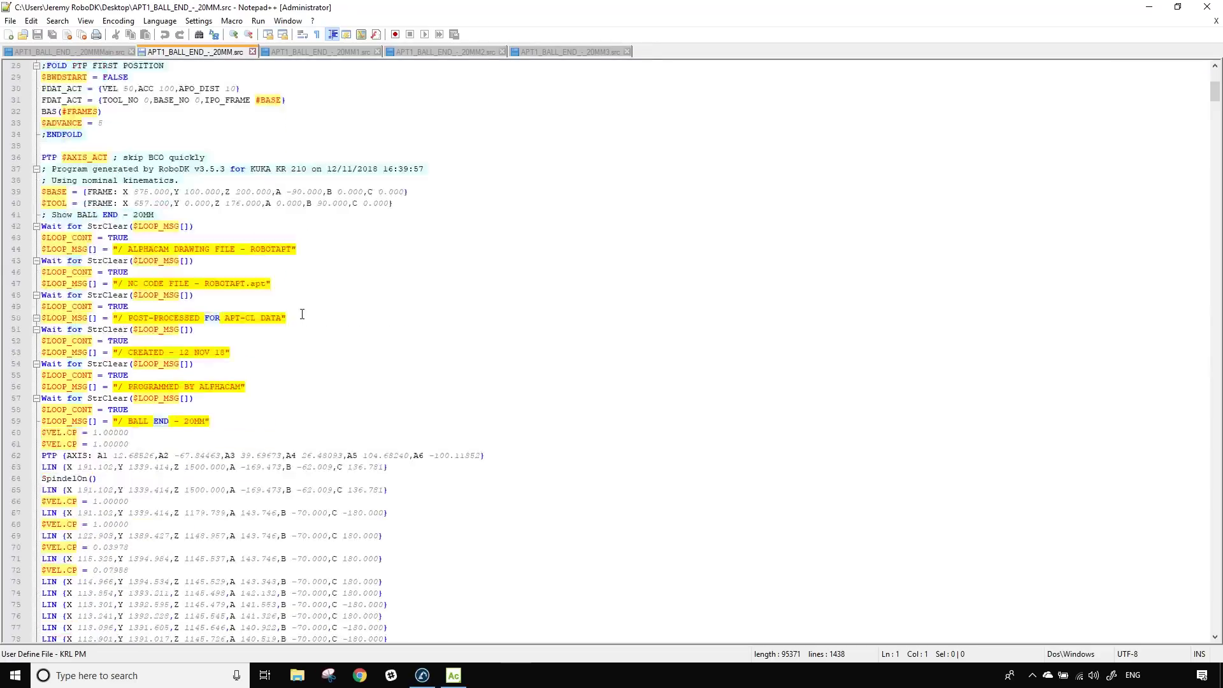
scroll(303, 314, up, 4)
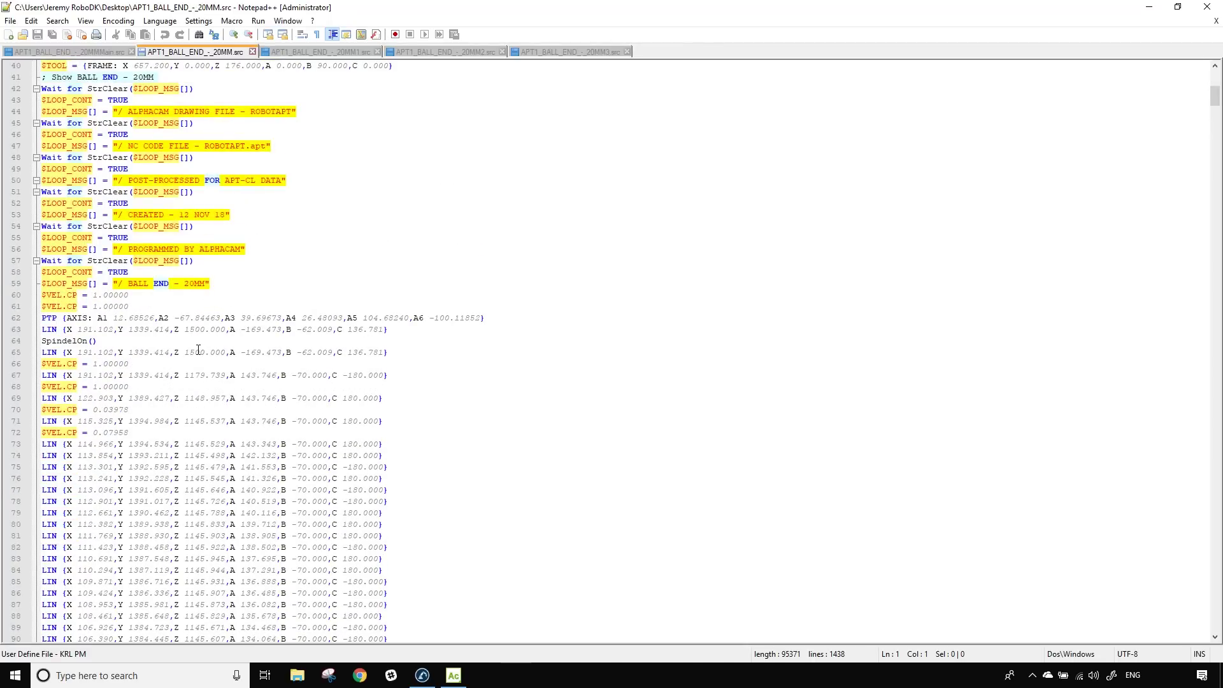
scroll(211, 449, down, 2)
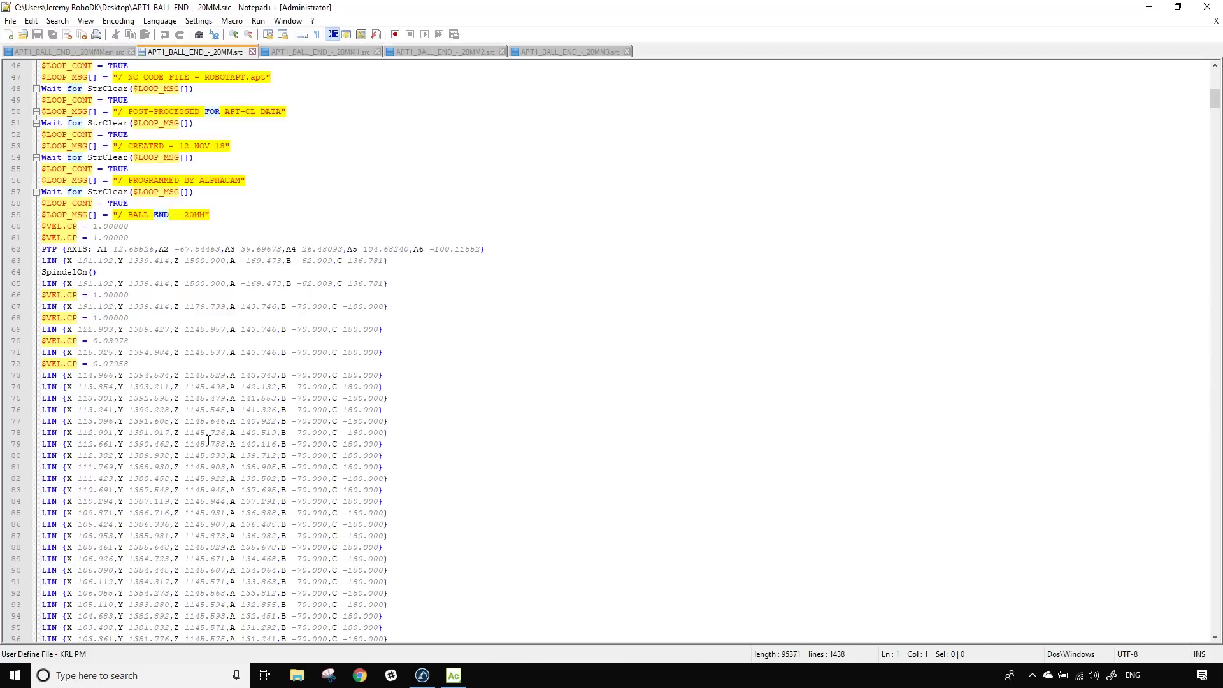
scroll(65, 399, down, 5)
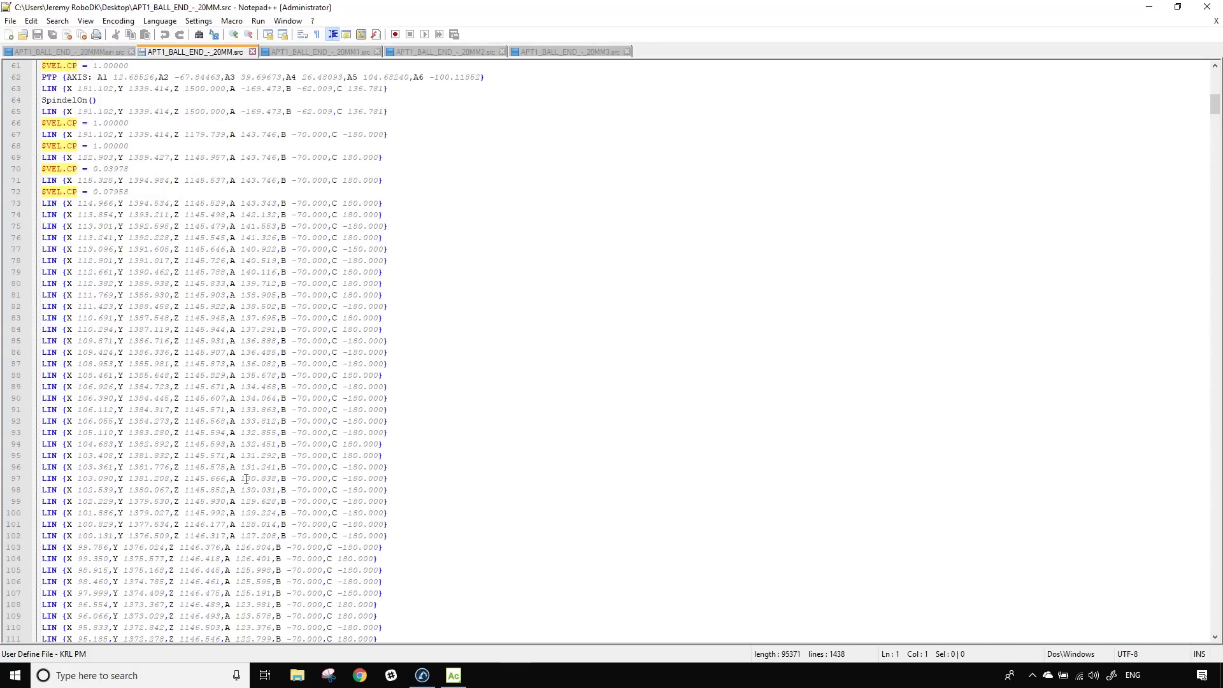
scroll(245, 479, up, 7)
Step: Highlight the SpindelOn() call on line 64 of APT1_BALL_END_-_20MM.src to check the path start event
click(110, 340)
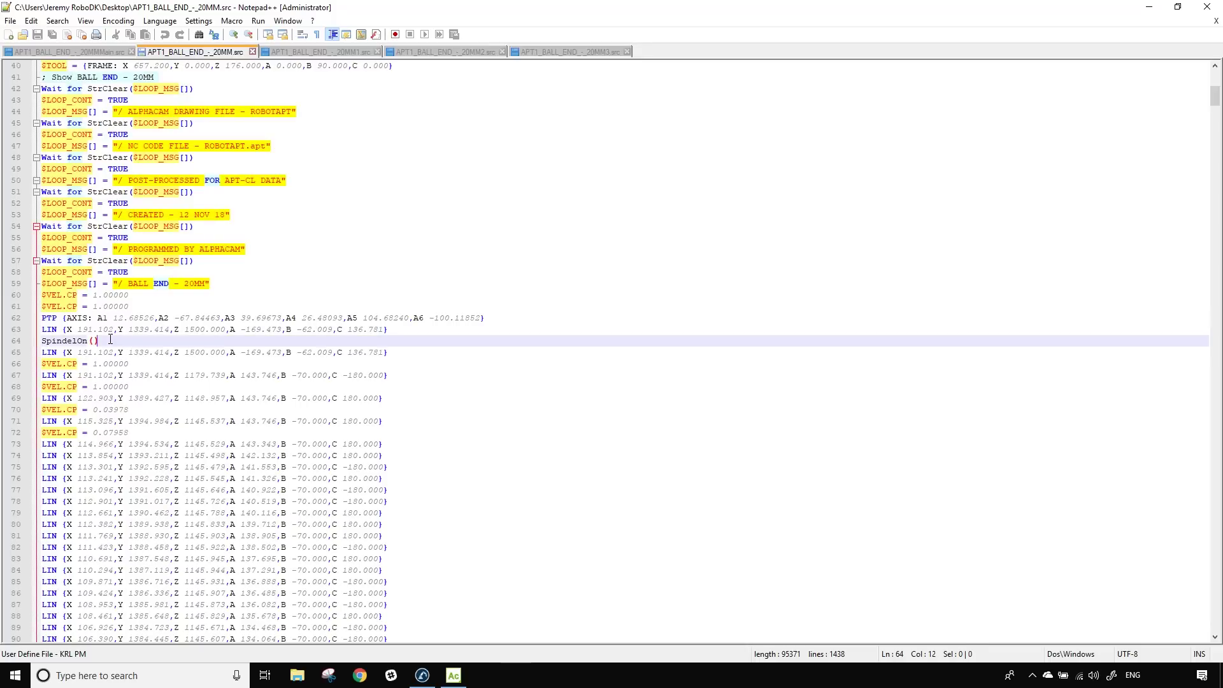
drag(110, 339, 39, 340)
click(182, 366)
click(138, 363)
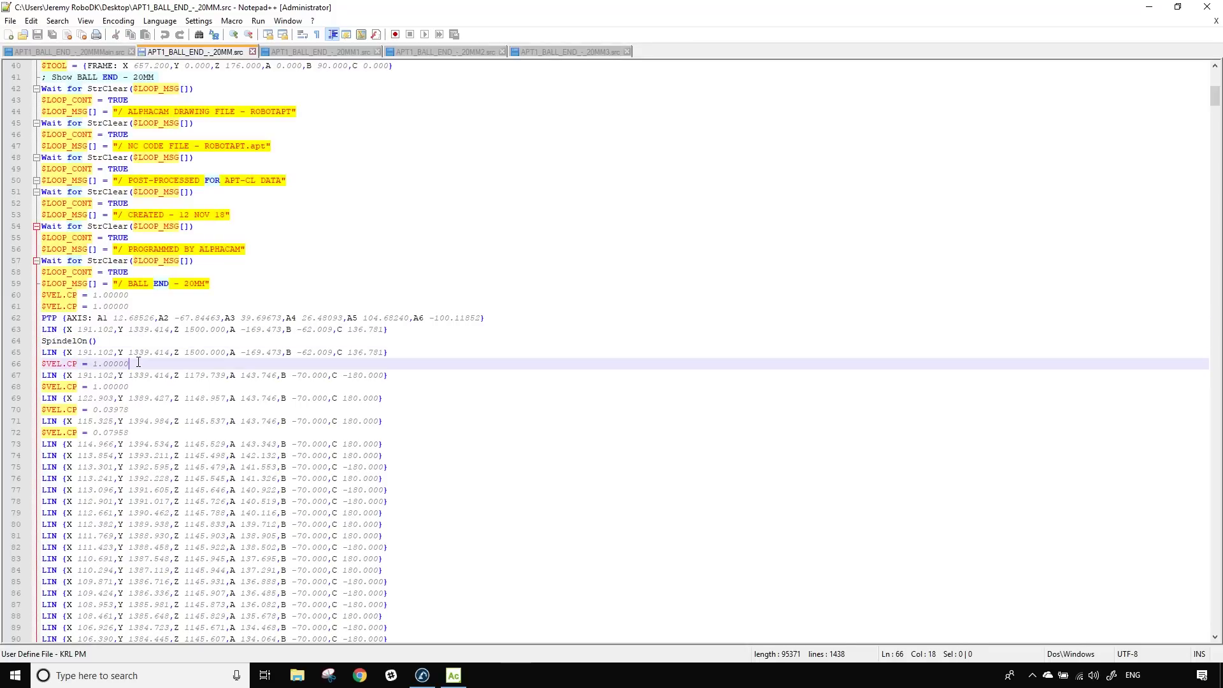
drag(41, 341, 95, 341)
click(105, 343)
key(shift+Home)
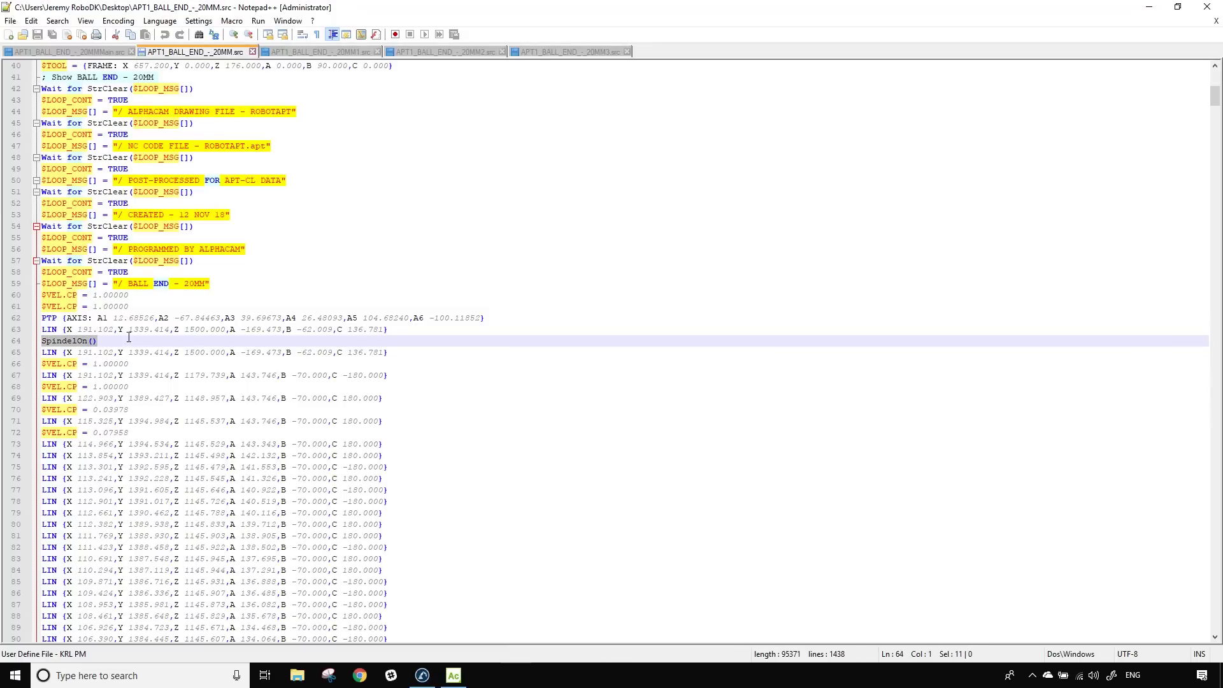
key(End)
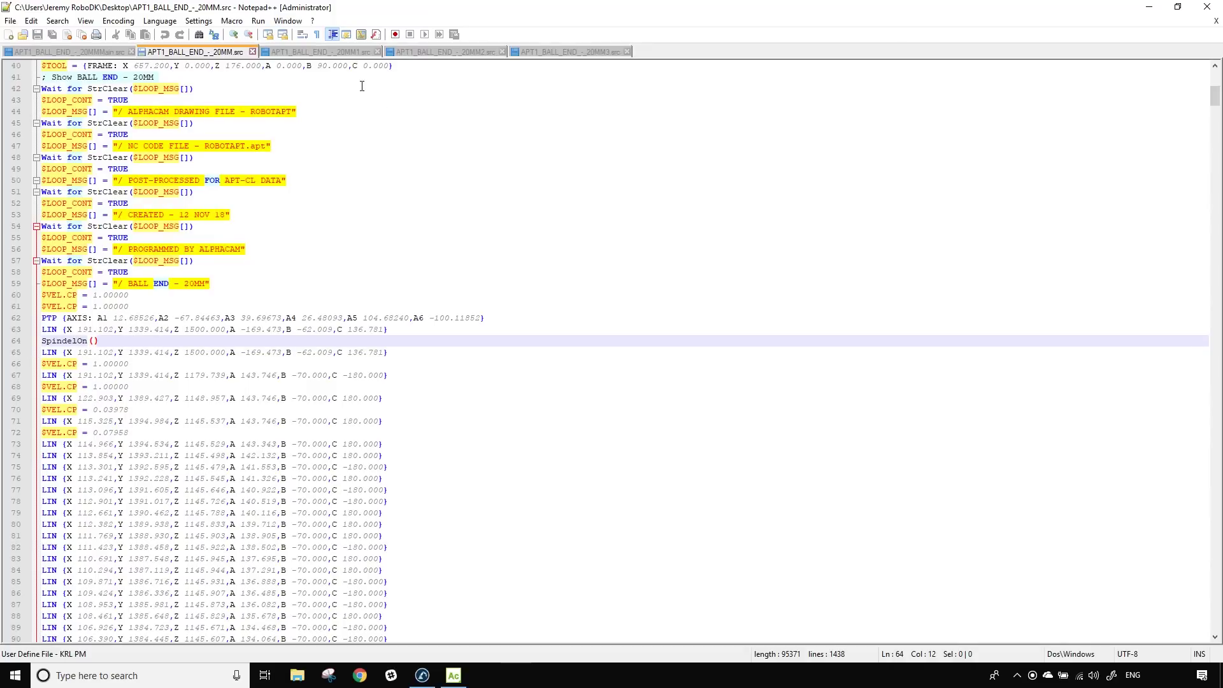
Step: Look through the linear moves in APT1_BALL_END_-_20MM1.src and view APT1_BALL_END_-_20MM2.src
click(347, 52)
scroll(175, 177, down, 8)
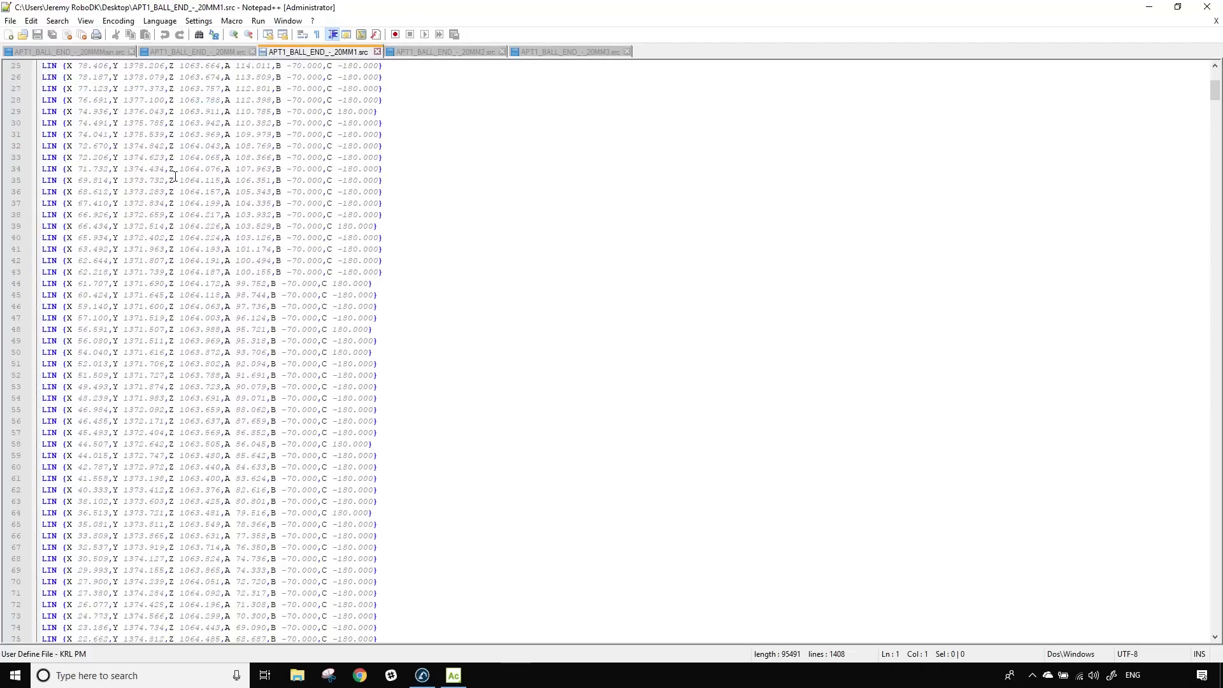
scroll(175, 177, down, 20)
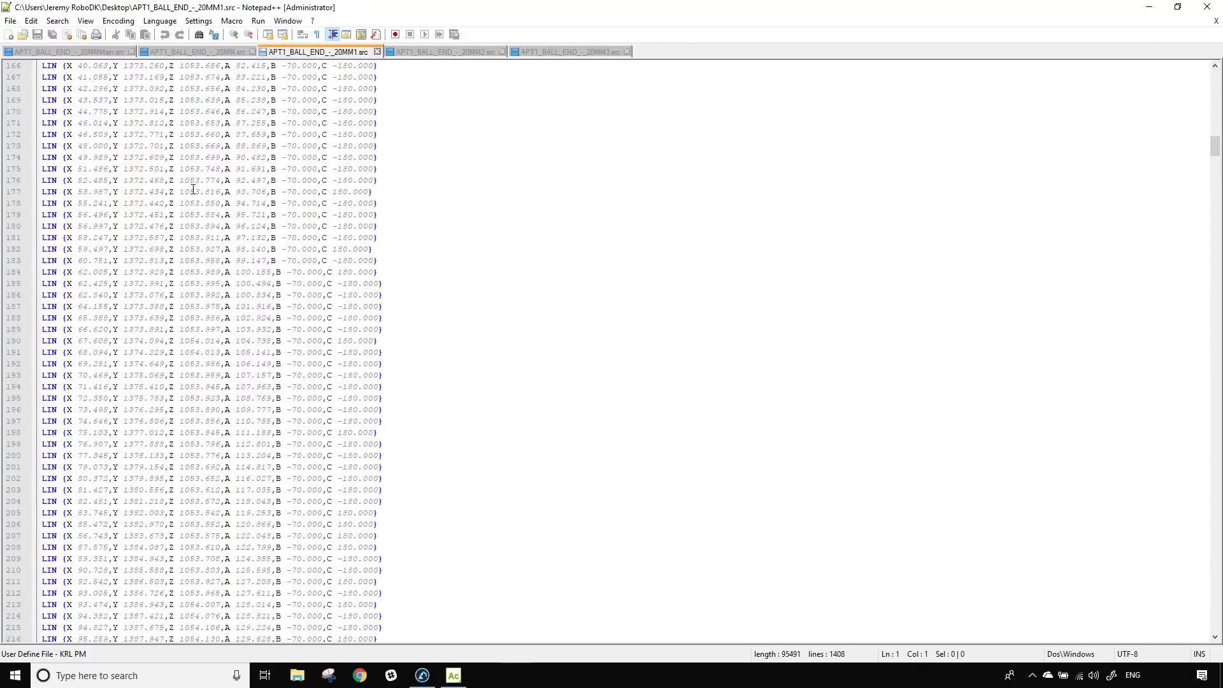
scroll(193, 189, up, 8)
click(439, 54)
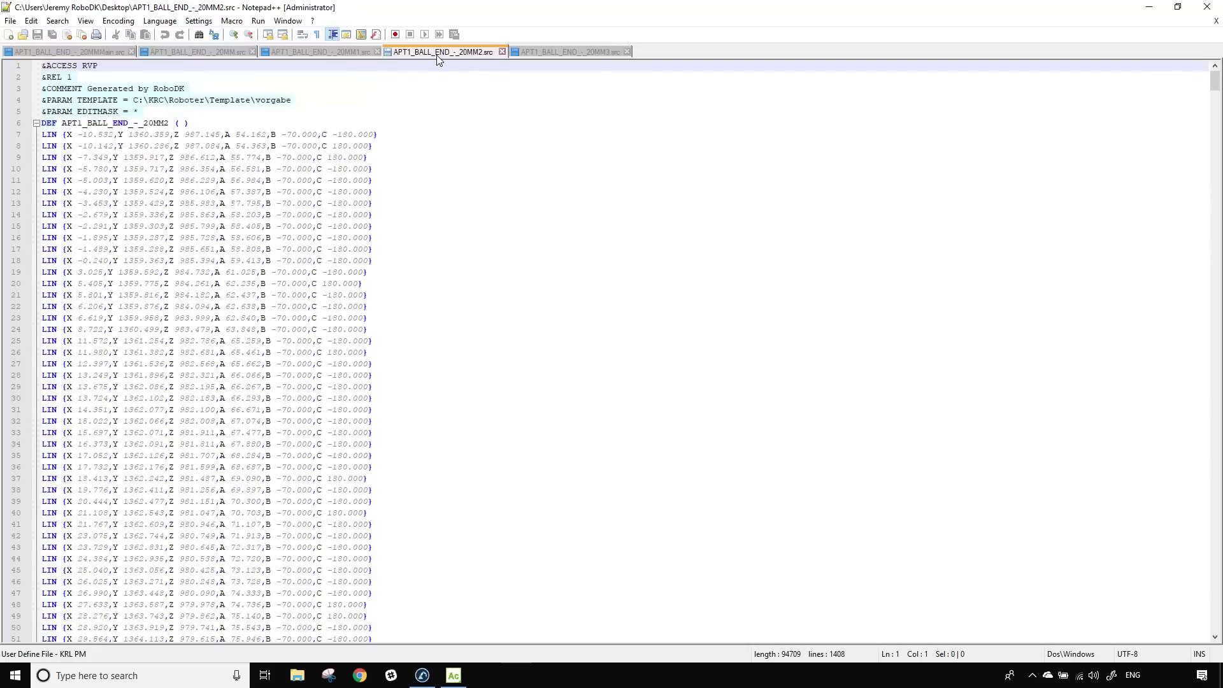
Step: Highlight the SpindelOff() call near the end of APT1_BALL_END_-_20MM3.src, then return to RoboDK
click(567, 51)
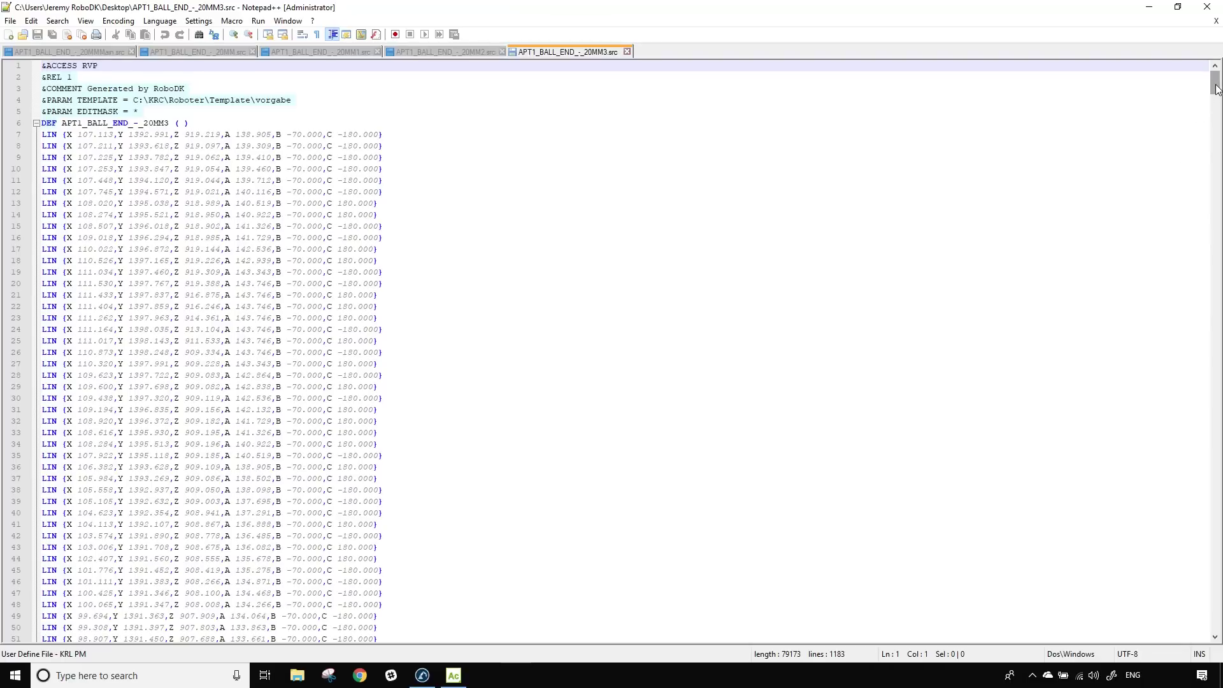
drag(1215, 90, 1178, 644)
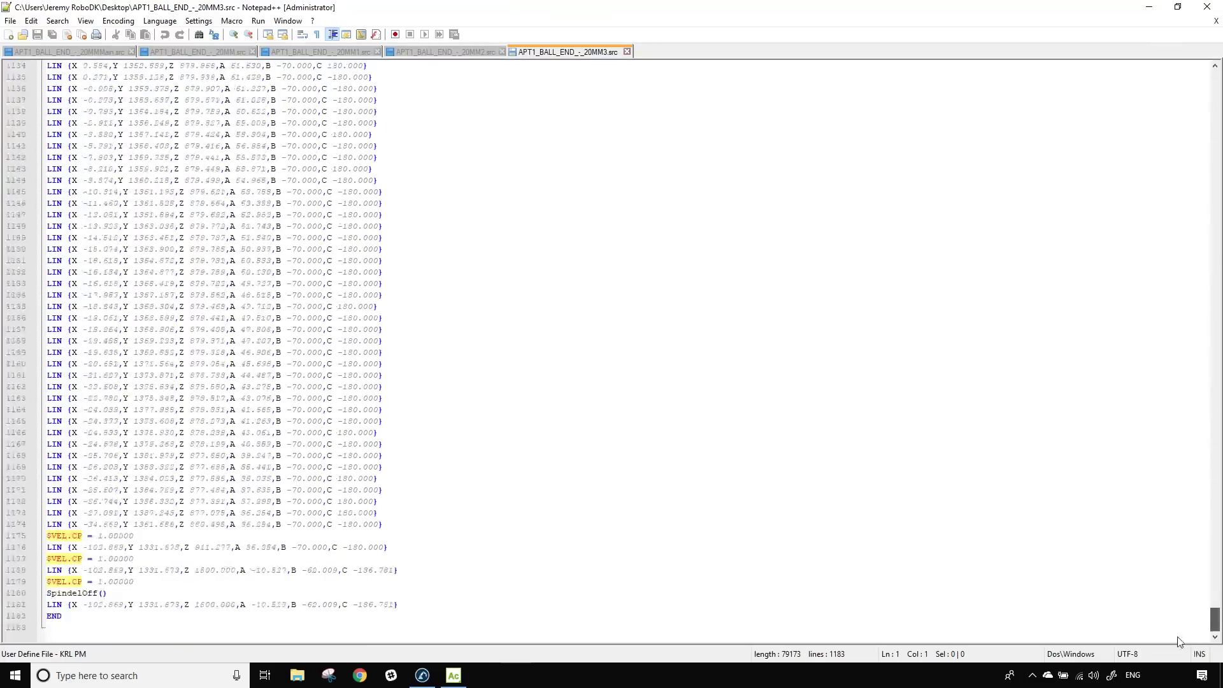
click(110, 592)
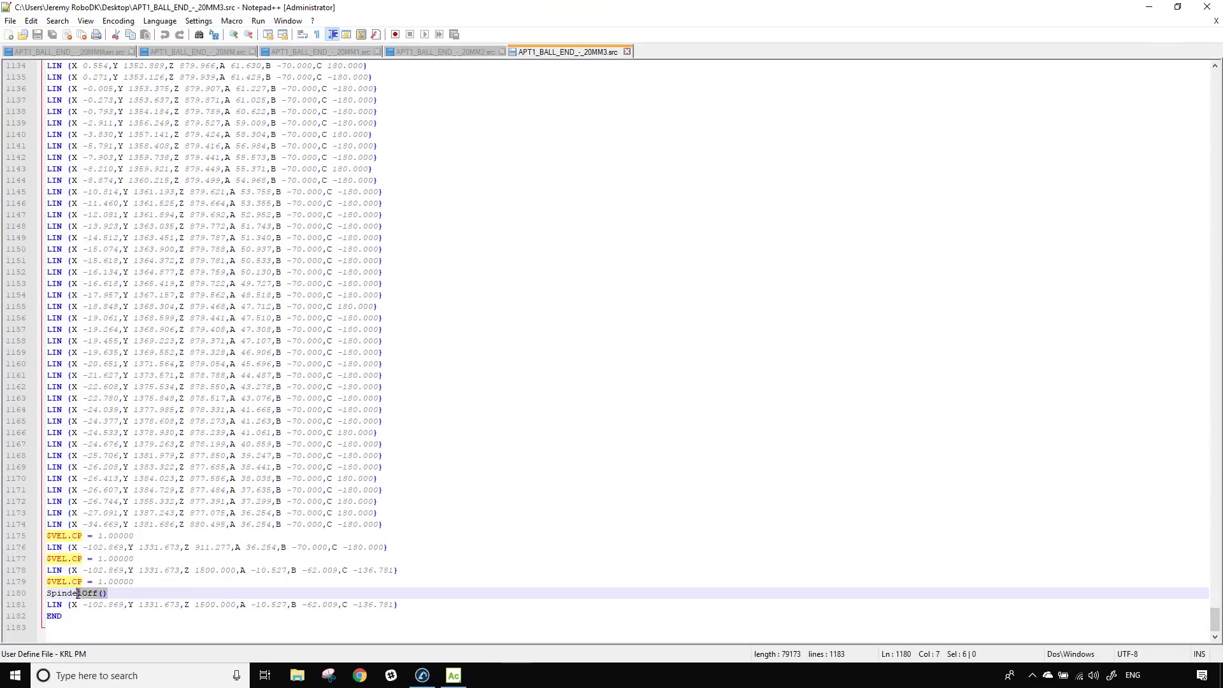
key(shift+Left)
key(shift+Left)
key(shift+Left)
key(shift+Left)
key(shift+Left)
key(shift+Left)
key(shift+Left)
key(shift+Left)
key(shift+Left)
key(shift+Left)
key(shift+Left)
key(shift+Left)
click(1149, 7)
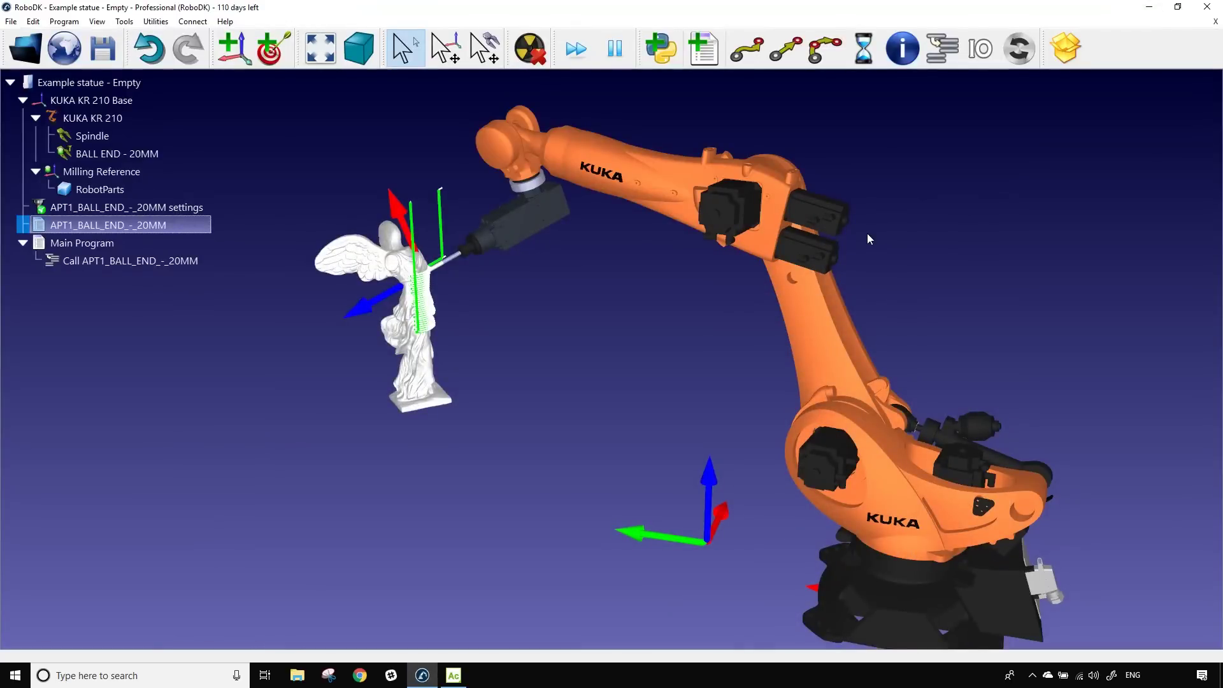